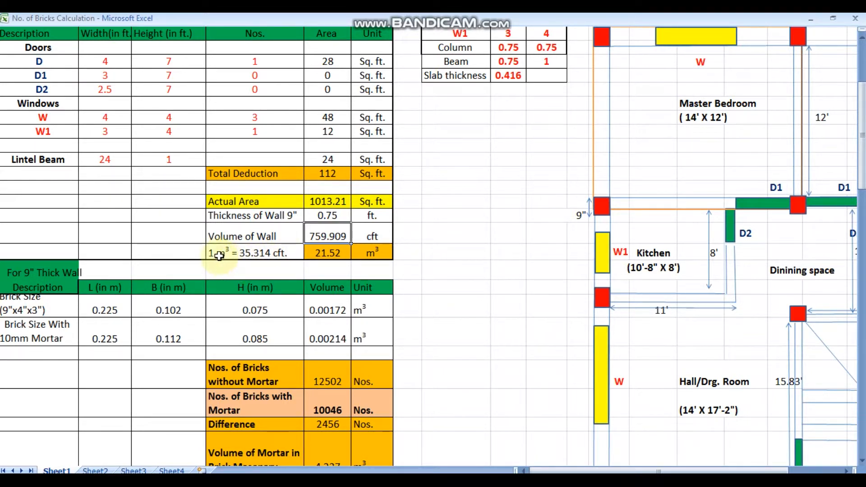
Step: Inspect the formula that converts the 9" wall volume from cubic feet to cubic metres
{"action": "double_click", "coordinate": [323, 254]}
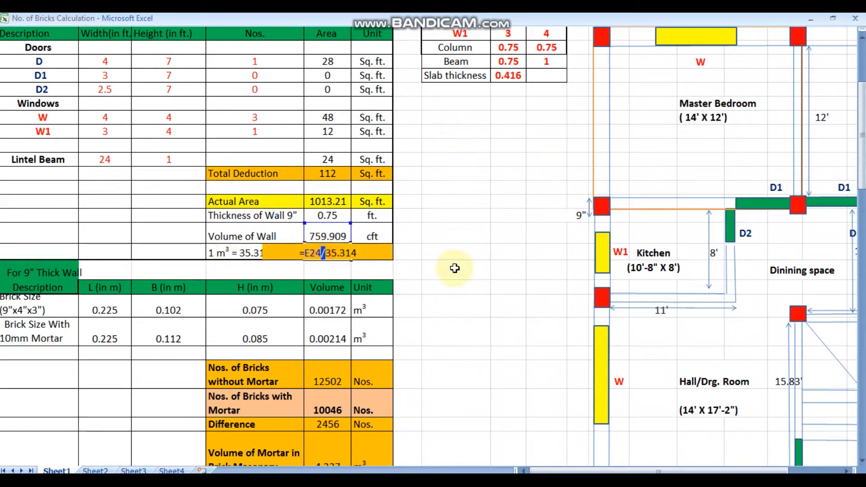
{"action": "key", "text": "Escape"}
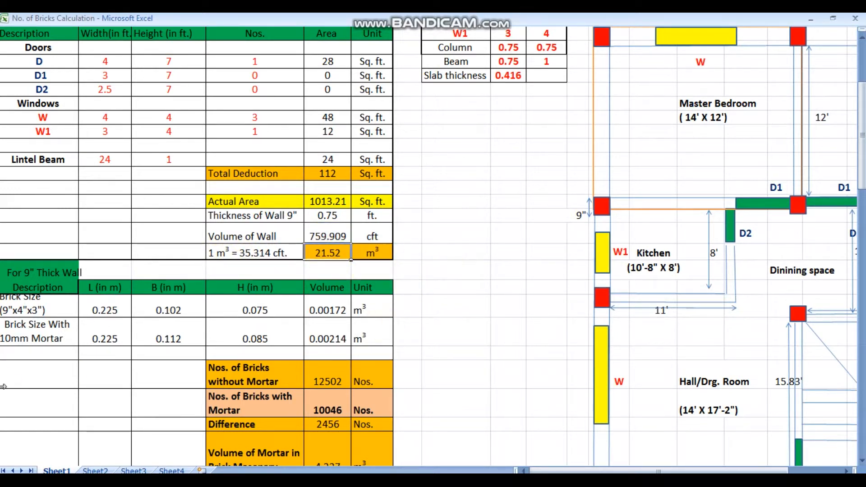
{"action": "scroll", "coordinate": [5, 384], "scroll_direction": "down", "scroll_amount": 1}
{"action": "scroll", "coordinate": [4, 385], "scroll_direction": "up", "scroll_amount": 3}
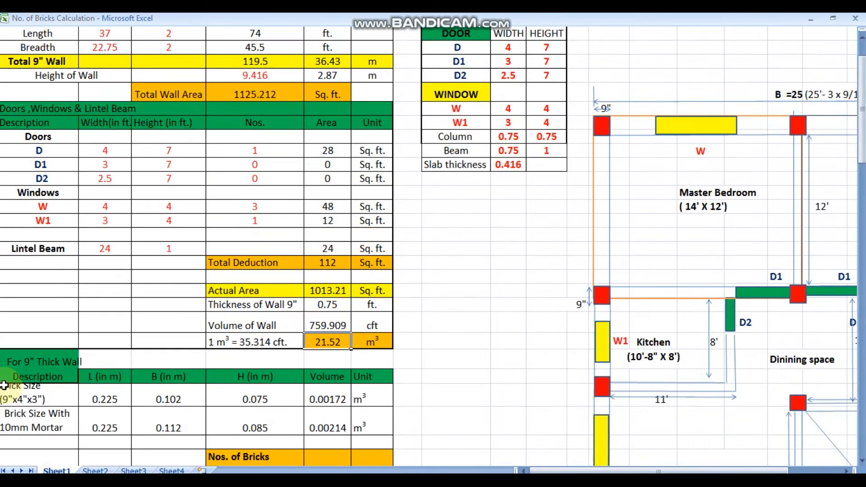
{"action": "scroll", "coordinate": [5, 385], "scroll_direction": "up", "scroll_amount": 1}
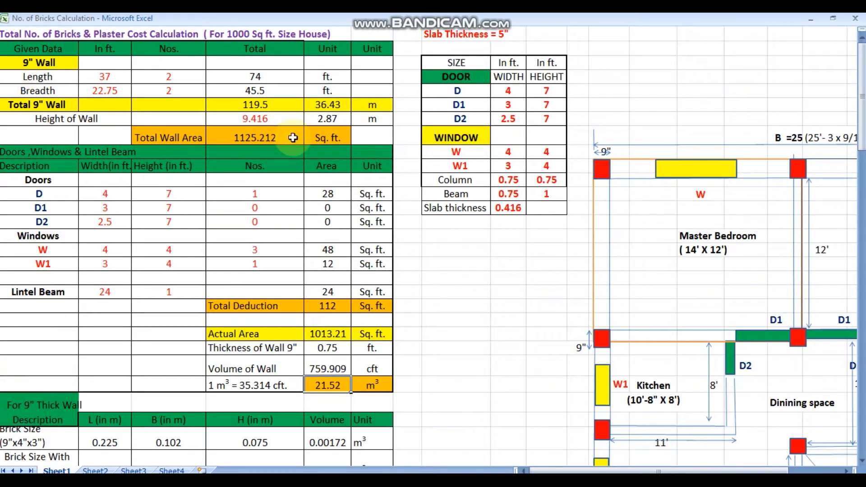
Step: Inspect the volume formula for the 9"x4"x3" brick without mortar in the 9" thick wall table
{"action": "scroll", "coordinate": [284, 155], "scroll_direction": "down", "scroll_amount": 1}
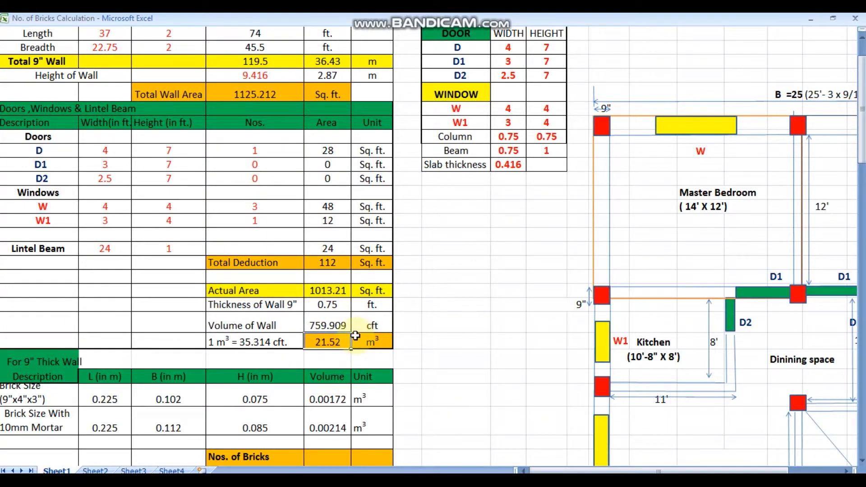
{"action": "scroll", "coordinate": [355, 336], "scroll_direction": "down", "scroll_amount": 2}
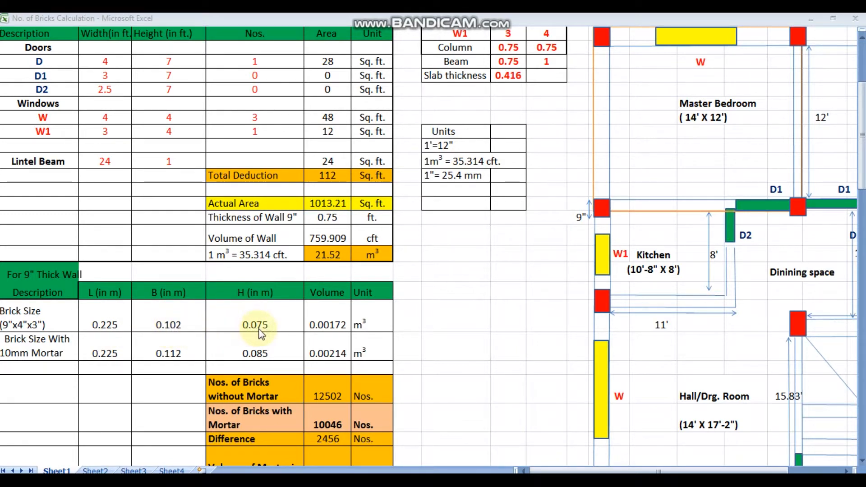
{"action": "double_click", "coordinate": [327, 313]}
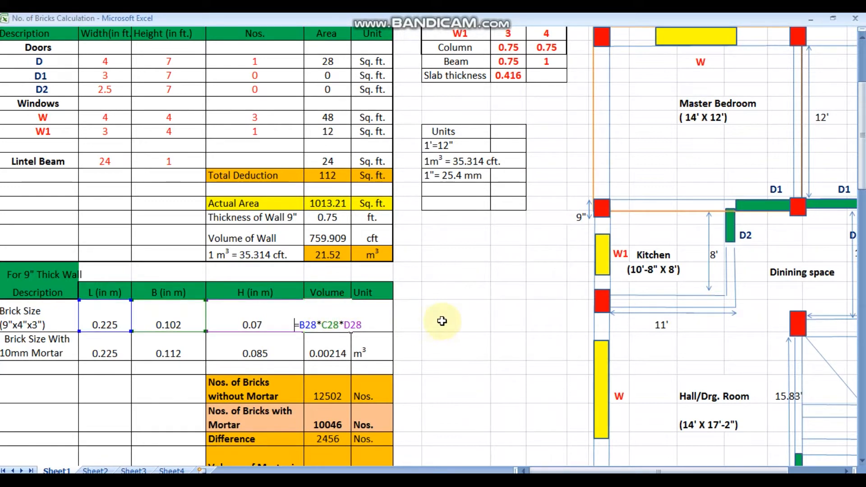
{"action": "key", "text": "Escape"}
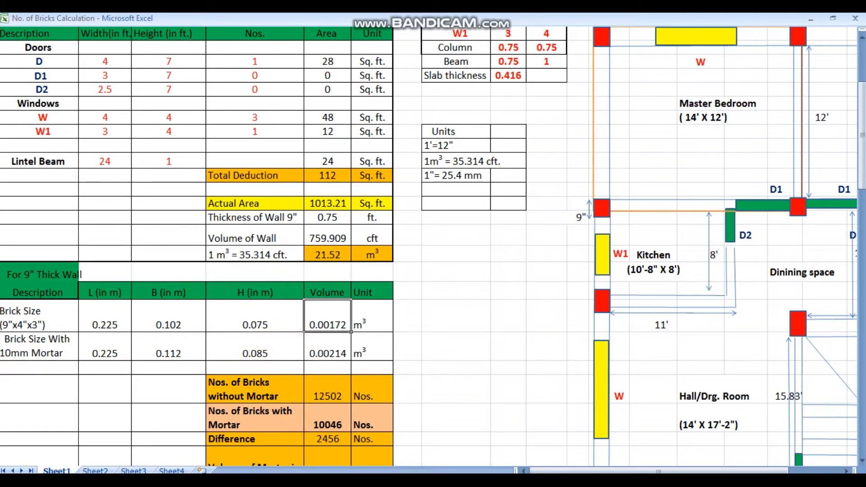
Step: Switch to Paint, sketch adjoining and overlapping bricks beside the existing rectangle to illustrate the mortar joint, and return to the workbook
{"action": "left_click", "coordinate": [295, 479]}
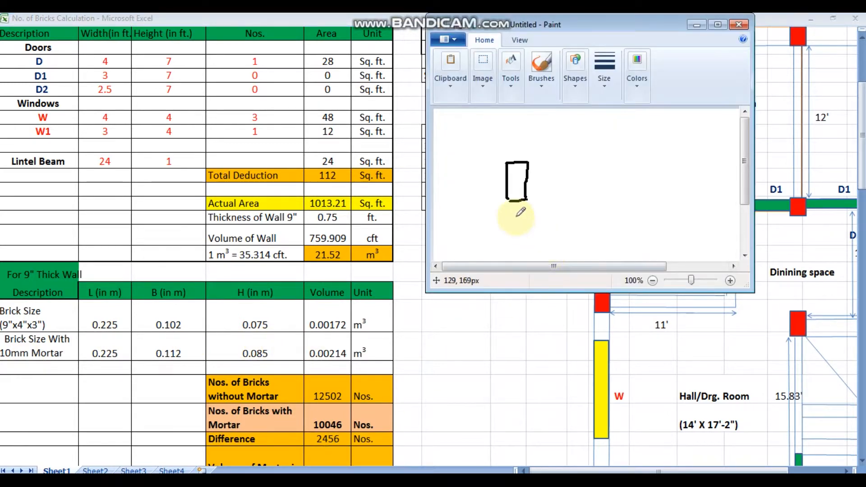
{"action": "mouse_move", "coordinate": [531, 162]}
{"action": "left_mouse_down"}
{"action": "mouse_move", "coordinate": [556, 164]}
{"action": "mouse_move", "coordinate": [554, 198]}
{"action": "left_mouse_up"}
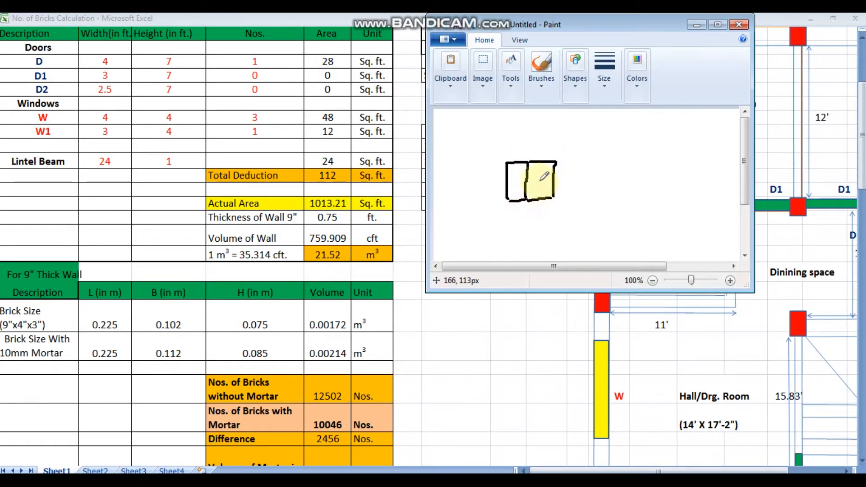
{"action": "left_click_drag", "start_coordinate": [530, 162], "coordinate": [526, 209]}
{"action": "mouse_move", "coordinate": [509, 154]}
{"action": "left_mouse_down"}
{"action": "mouse_move", "coordinate": [510, 178]}
{"action": "mouse_move", "coordinate": [515, 152]}
{"action": "mouse_move", "coordinate": [524, 174]}
{"action": "mouse_move", "coordinate": [516, 186]}
{"action": "left_mouse_up"}
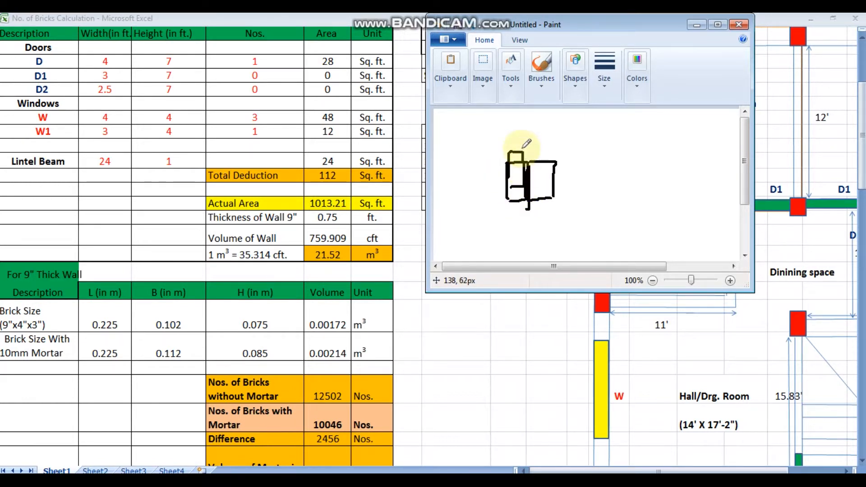
{"action": "mouse_move", "coordinate": [523, 148]}
{"action": "left_mouse_down"}
{"action": "mouse_move", "coordinate": [550, 172]}
{"action": "mouse_move", "coordinate": [537, 190]}
{"action": "mouse_move", "coordinate": [509, 164]}
{"action": "mouse_move", "coordinate": [512, 178]}
{"action": "mouse_move", "coordinate": [509, 153]}
{"action": "left_mouse_up"}
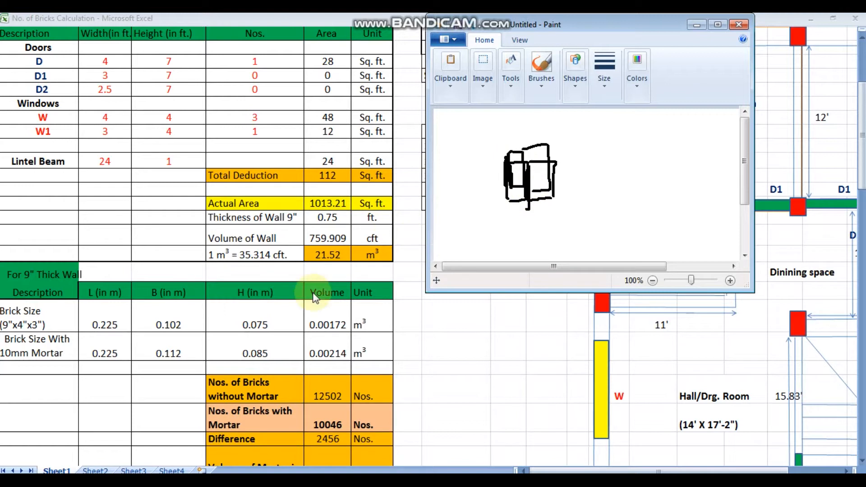
{"action": "left_click", "coordinate": [697, 25]}
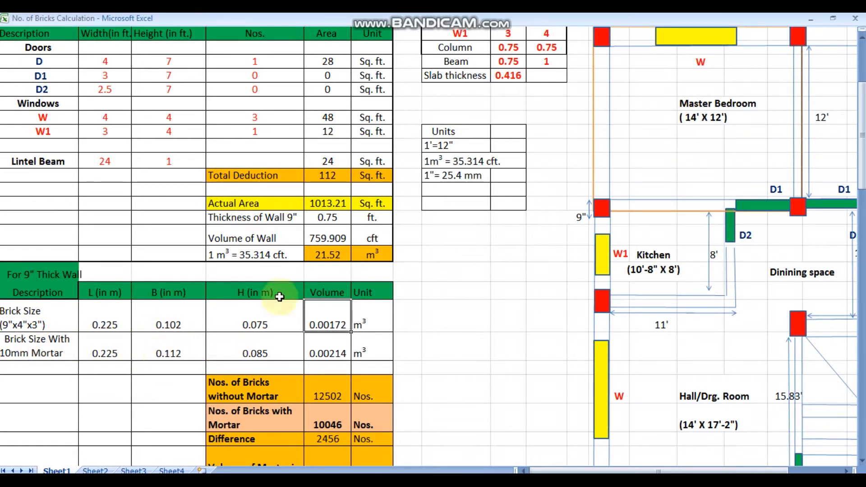
Step: Inspect the volume formula for the brick size with 10mm mortar
{"action": "scroll", "coordinate": [257, 363], "scroll_direction": "down", "scroll_amount": 2}
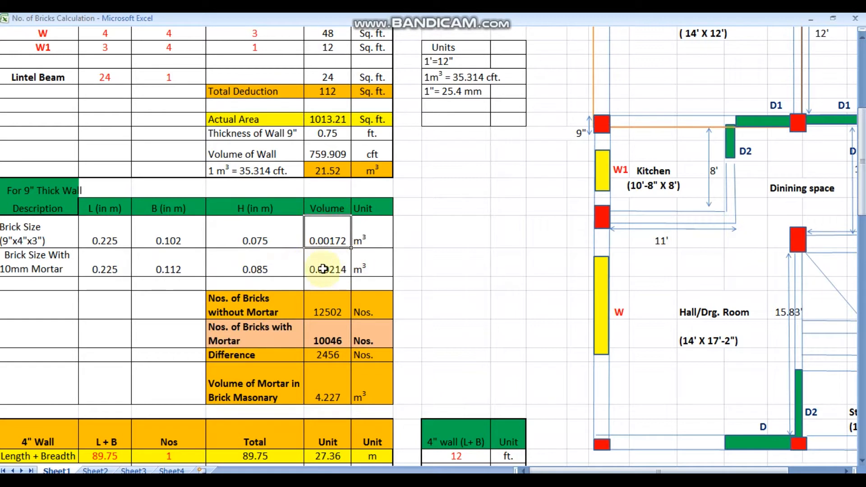
{"action": "double_click", "coordinate": [338, 268]}
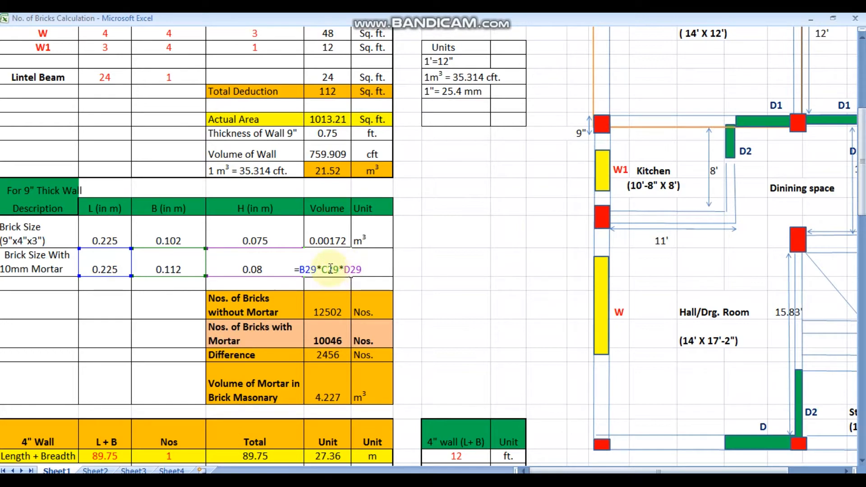
{"action": "key", "text": "Escape"}
Step: Inspect the formulas for the number of bricks without mortar and with mortar in the 9" wall table
{"action": "scroll", "coordinate": [324, 290], "scroll_direction": "down", "scroll_amount": 1}
{"action": "scroll", "coordinate": [325, 290], "scroll_direction": "up", "scroll_amount": 6}
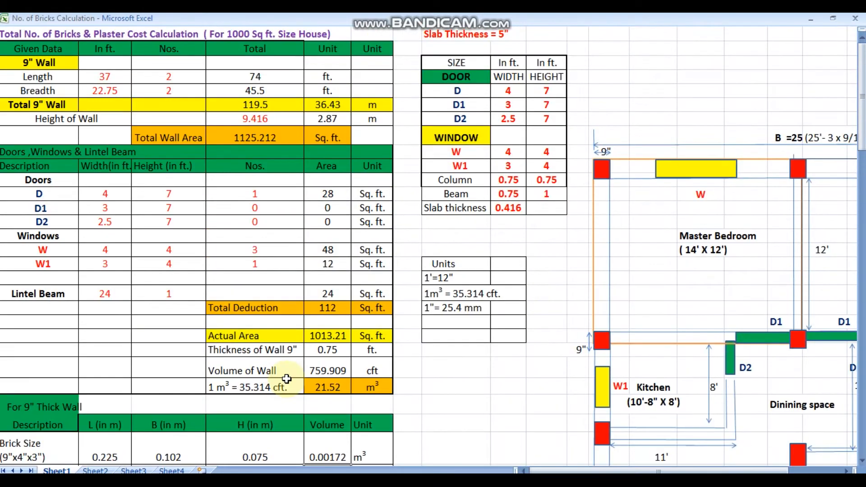
{"action": "scroll", "coordinate": [287, 379], "scroll_direction": "down", "scroll_amount": 3}
{"action": "scroll", "coordinate": [287, 379], "scroll_direction": "down", "scroll_amount": 3}
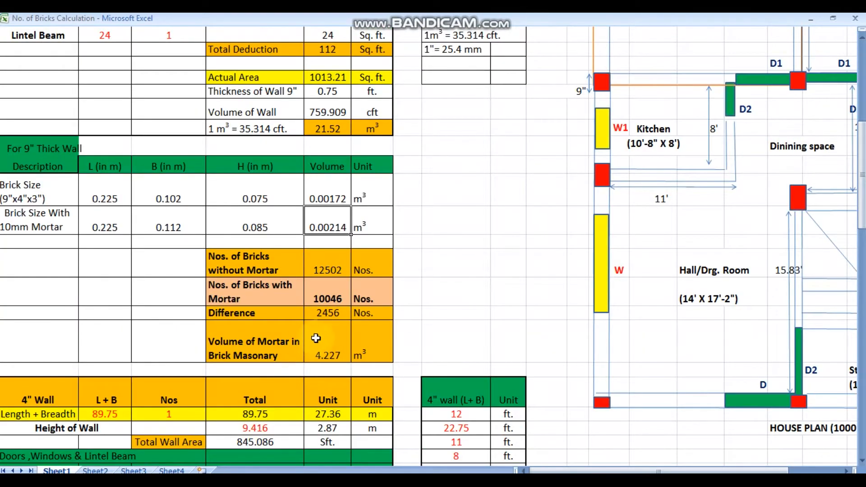
{"action": "scroll", "coordinate": [282, 294], "scroll_direction": "up", "scroll_amount": 4}
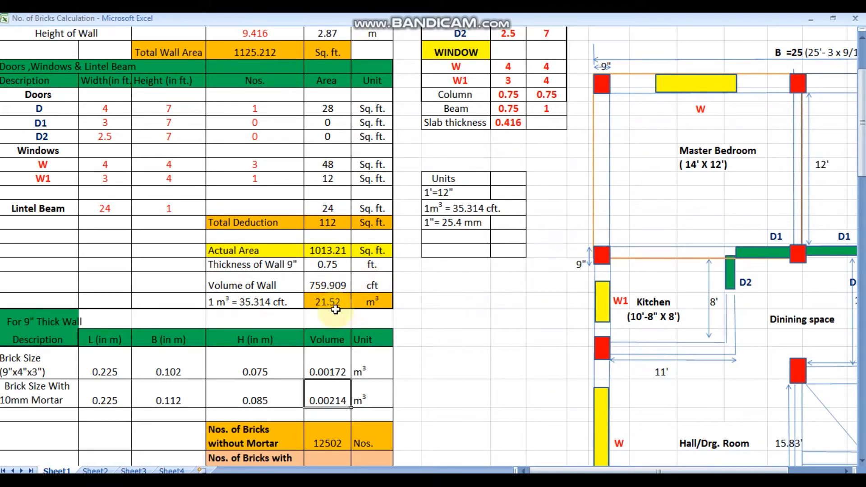
{"action": "scroll", "coordinate": [346, 306], "scroll_direction": "down", "scroll_amount": 4}
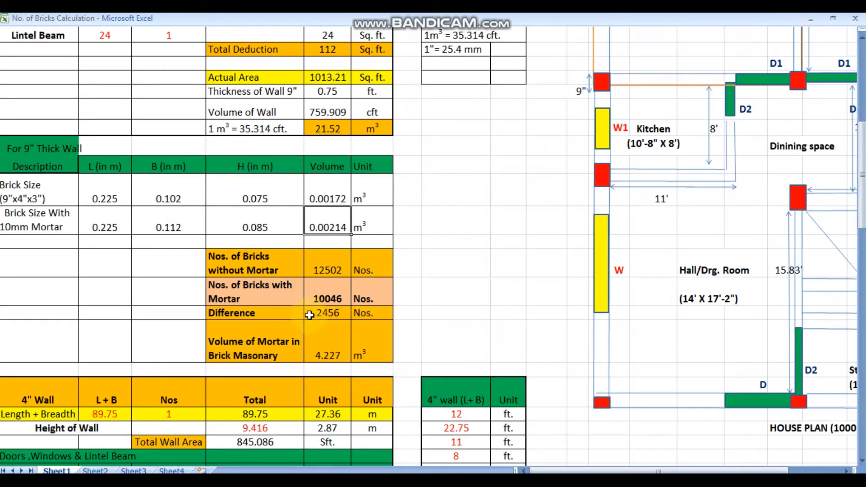
{"action": "double_click", "coordinate": [329, 261]}
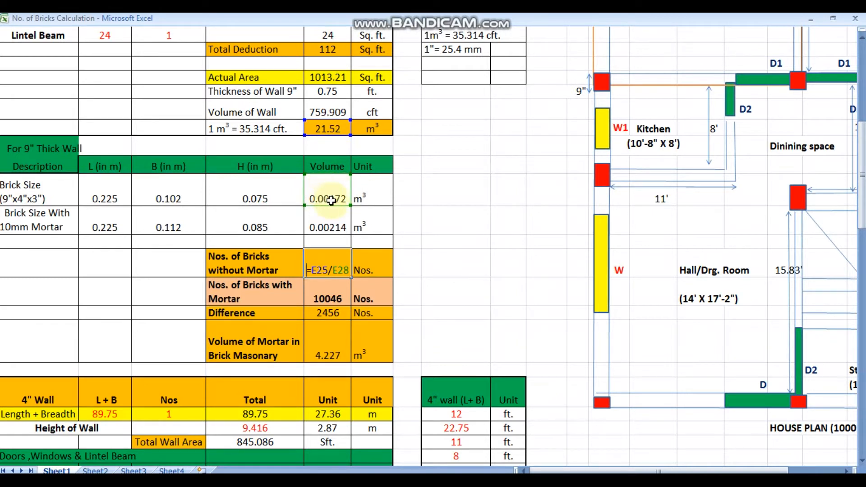
{"action": "key", "text": "Escape"}
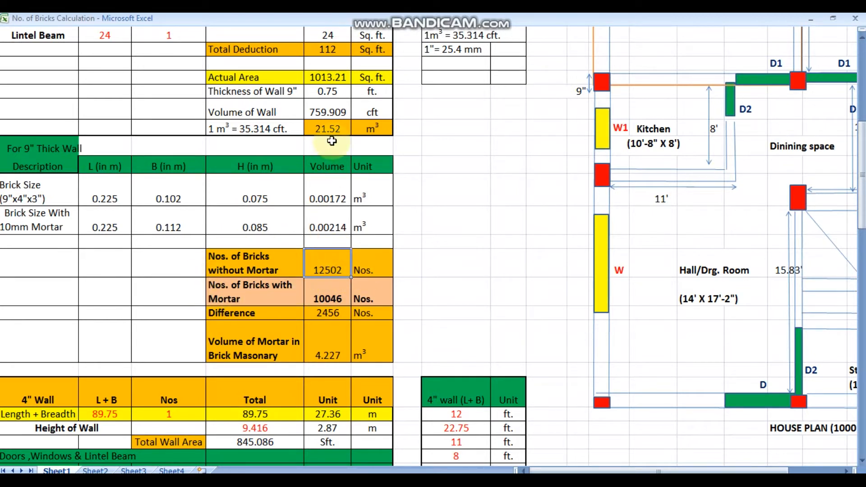
{"action": "double_click", "coordinate": [330, 290]}
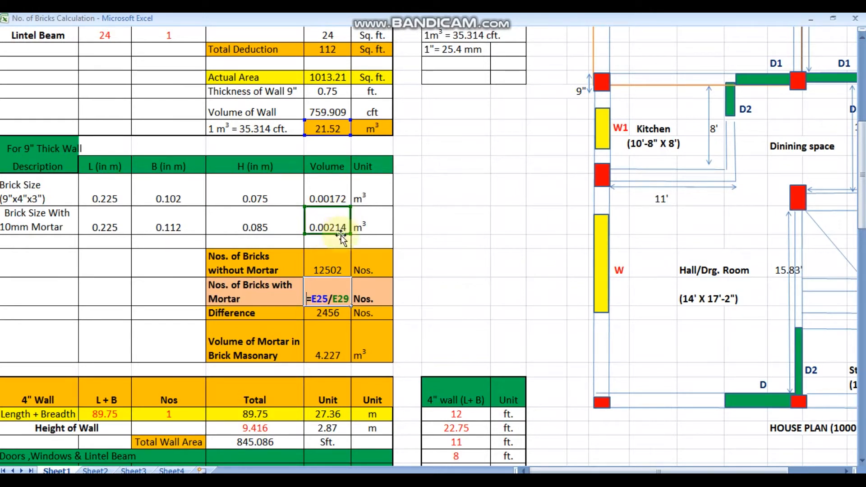
{"action": "key", "text": "Escape"}
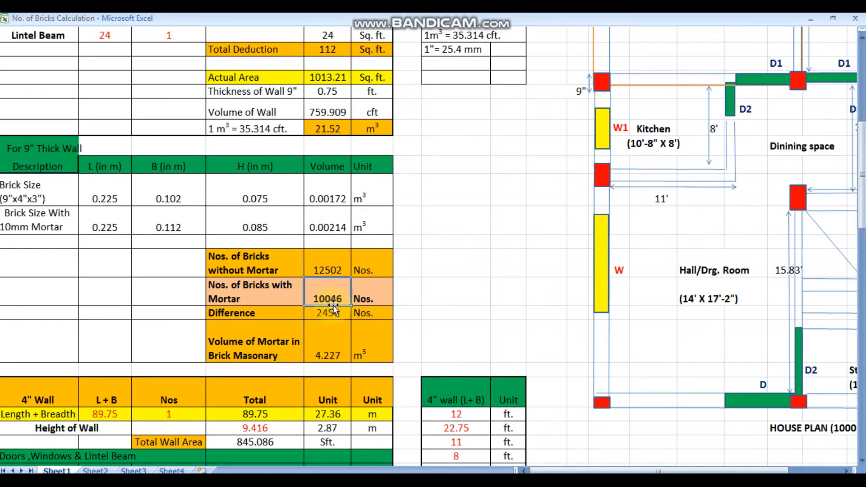
Step: Examine the full house plan beside the calculation tables, from the bedrooms down to the staircase
{"action": "scroll", "coordinate": [716, 445], "scroll_direction": "up", "scroll_amount": 4}
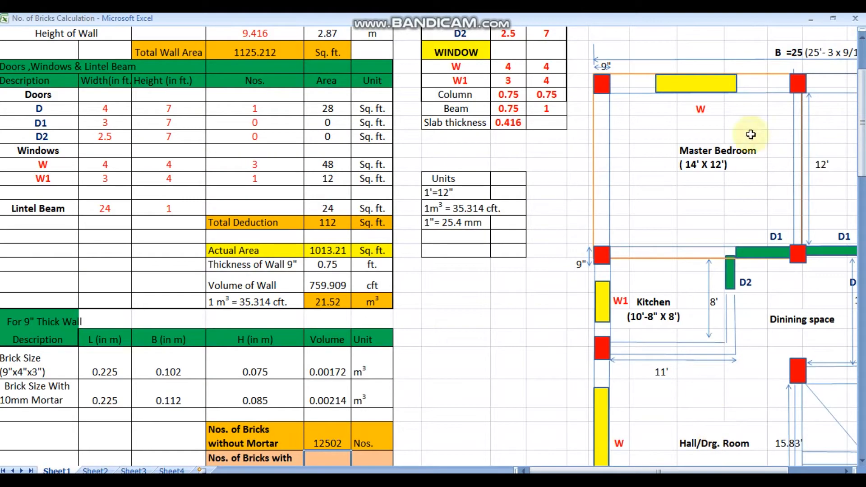
{"action": "scroll", "coordinate": [611, 375], "scroll_direction": "down", "scroll_amount": 2}
{"action": "scroll", "coordinate": [709, 388], "scroll_direction": "right", "scroll_amount": 3}
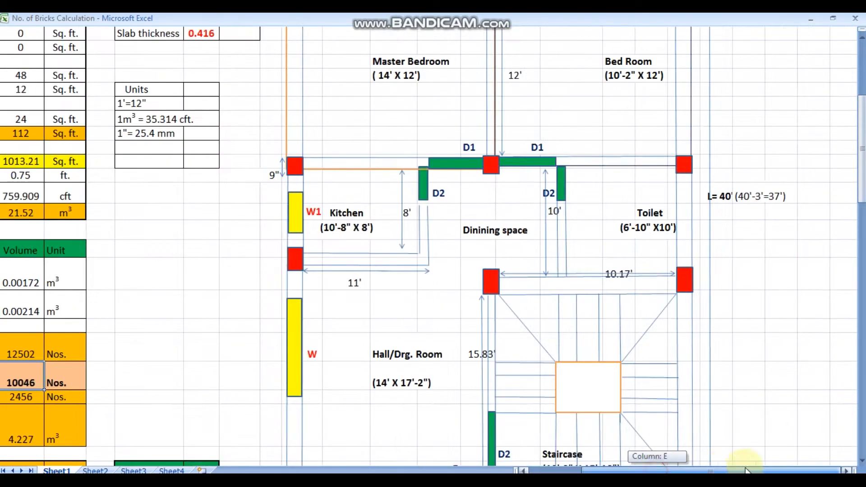
{"action": "scroll", "coordinate": [664, 154], "scroll_direction": "up", "scroll_amount": 4}
{"action": "scroll", "coordinate": [327, 356], "scroll_direction": "down", "scroll_amount": 6}
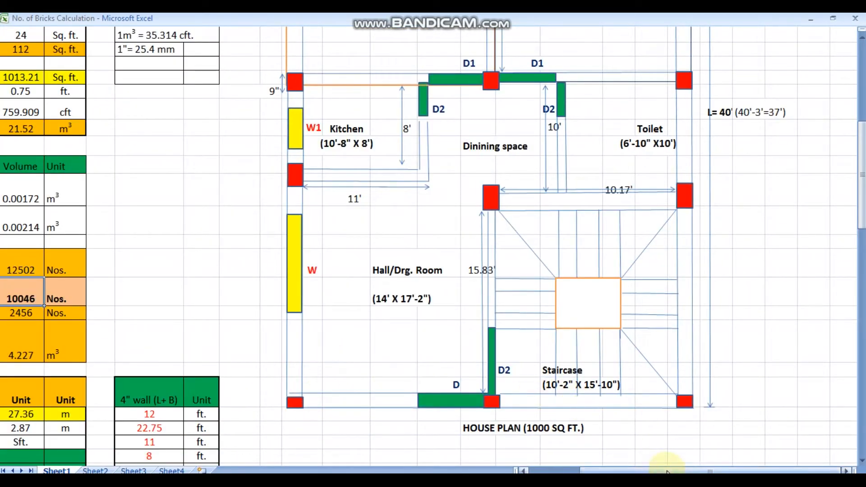
{"action": "left_click_drag", "start_coordinate": [662, 470], "coordinate": [587, 471]}
{"action": "scroll", "coordinate": [226, 356], "scroll_direction": "up", "scroll_amount": 1}
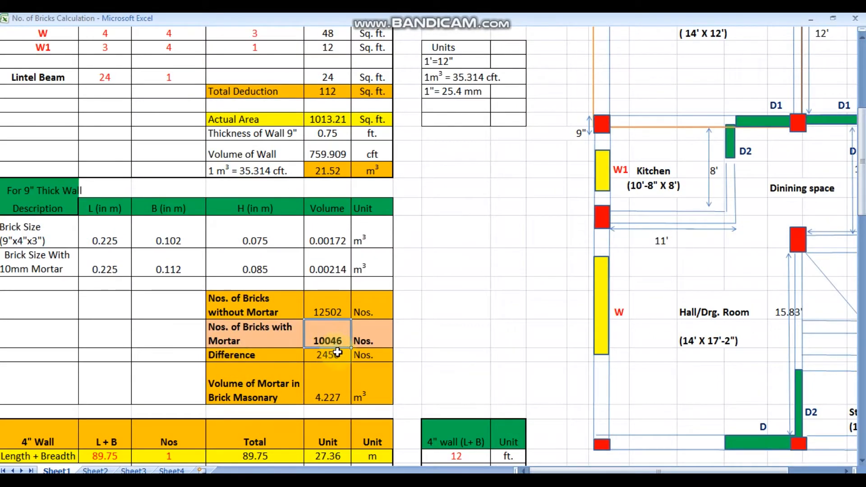
Step: Inspect the formula for the volume of mortar in brick masonry and exit the full-screen view
{"action": "scroll", "coordinate": [329, 350], "scroll_direction": "up", "scroll_amount": 3}
{"action": "scroll", "coordinate": [251, 325], "scroll_direction": "down", "scroll_amount": 6}
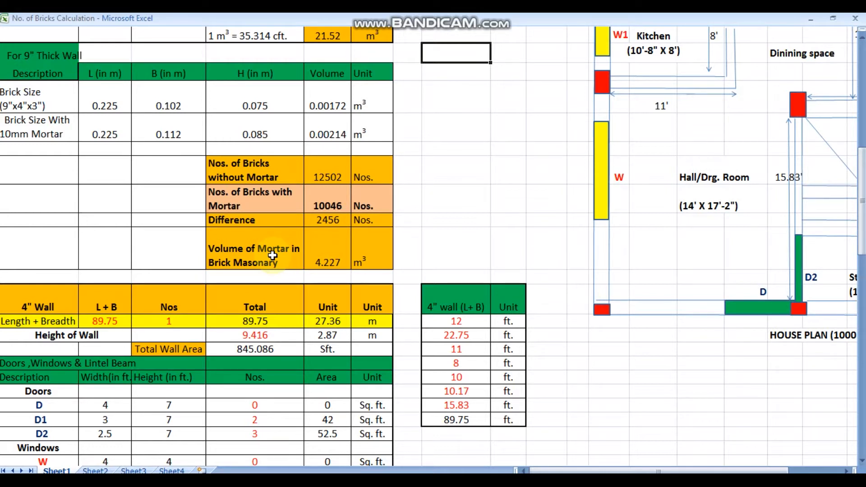
{"action": "left_click", "coordinate": [332, 253]}
{"action": "double_click", "coordinate": [333, 253]}
{"action": "scroll", "coordinate": [307, 287], "scroll_direction": "up", "scroll_amount": 1}
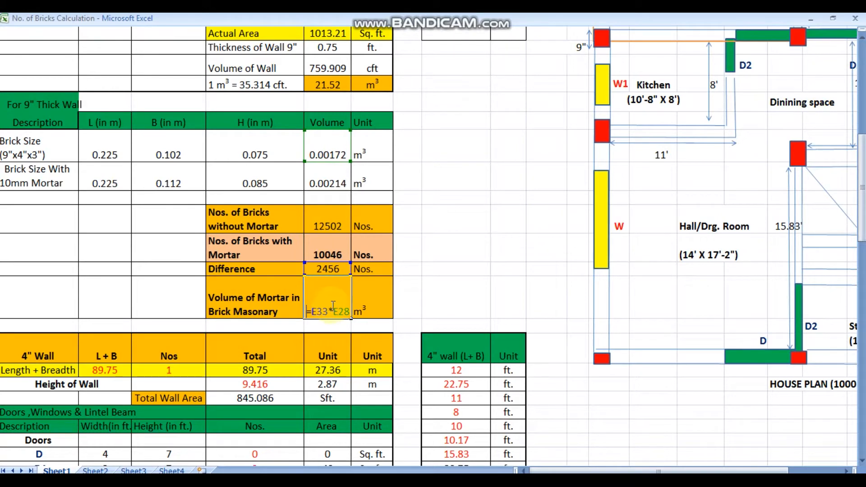
{"action": "key", "text": "ctrl+Return"}
{"action": "key", "text": "Escape"}
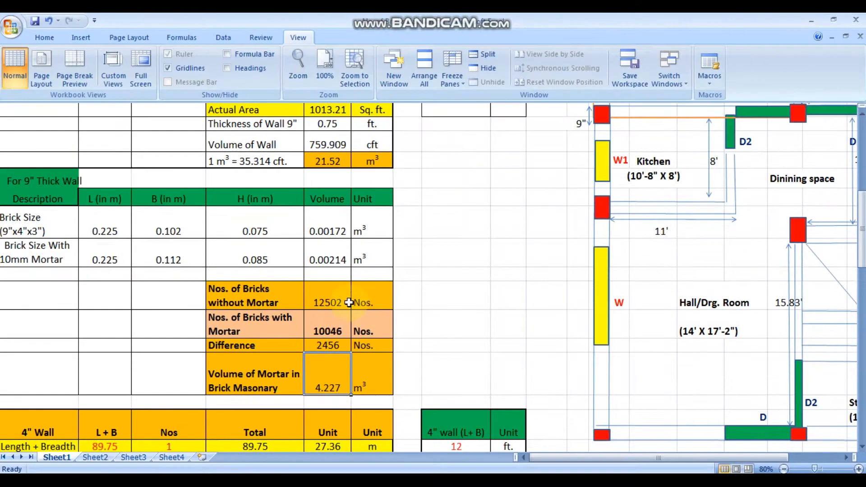
Step: Examine the 4" wall length and area table and the matching inner walls on the house plan
{"action": "scroll", "coordinate": [303, 363], "scroll_direction": "down", "scroll_amount": 1}
{"action": "scroll", "coordinate": [303, 363], "scroll_direction": "down", "scroll_amount": 1}
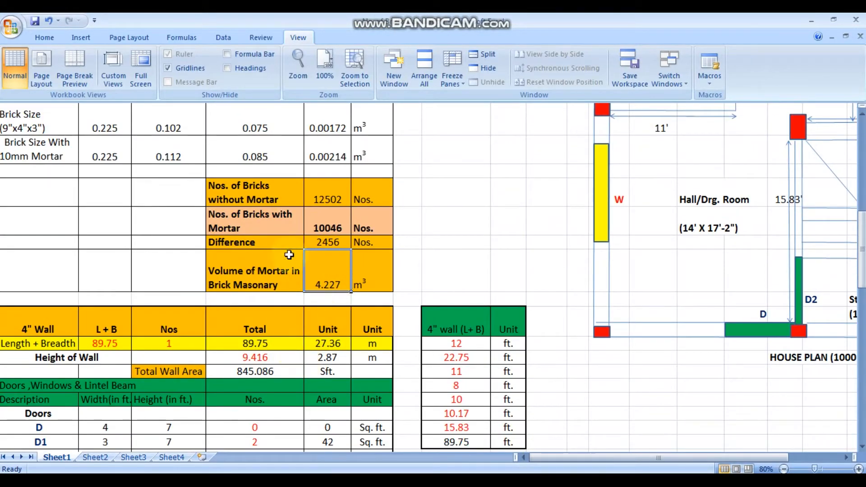
{"action": "scroll", "coordinate": [302, 284], "scroll_direction": "down", "scroll_amount": 1}
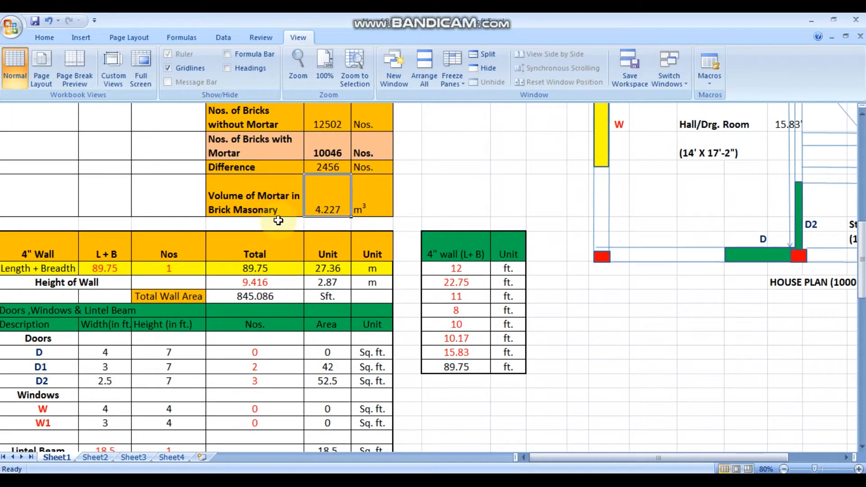
{"action": "scroll", "coordinate": [279, 220], "scroll_direction": "up", "scroll_amount": 8}
{"action": "scroll", "coordinate": [277, 273], "scroll_direction": "down", "scroll_amount": 8}
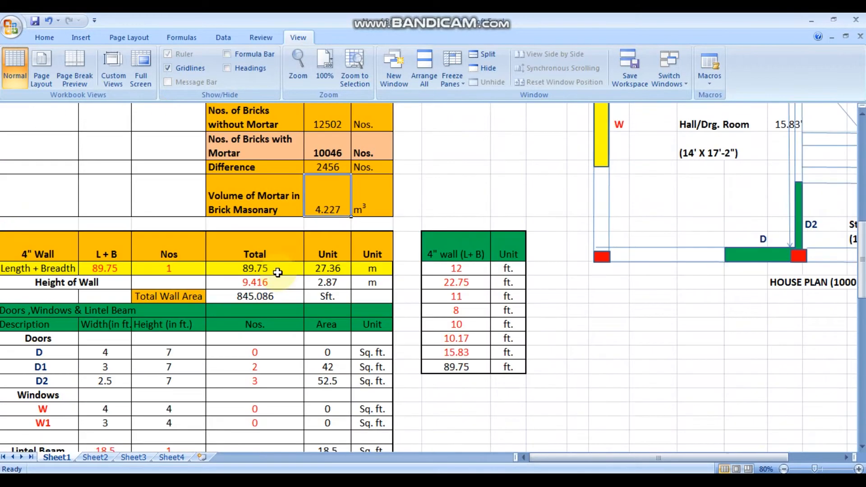
{"action": "left_click_drag", "start_coordinate": [700, 459], "coordinate": [797, 461]}
{"action": "scroll", "coordinate": [505, 357], "scroll_direction": "up", "scroll_amount": 7}
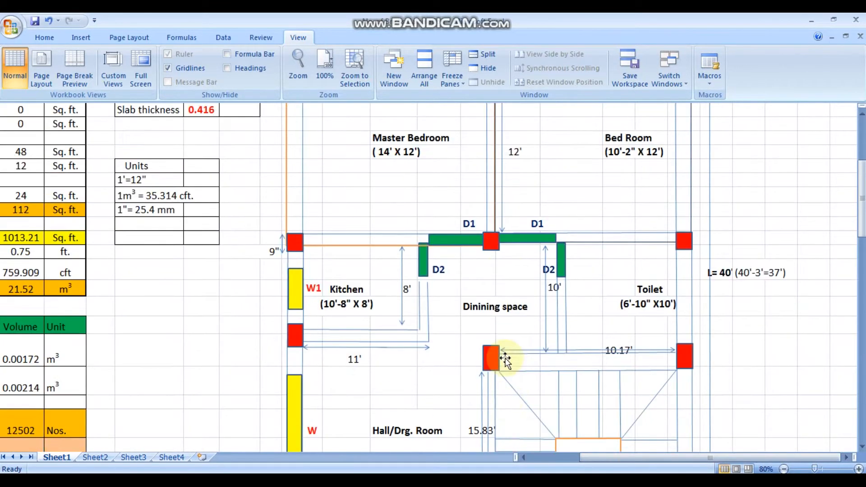
{"action": "scroll", "coordinate": [504, 358], "scroll_direction": "up", "scroll_amount": 2}
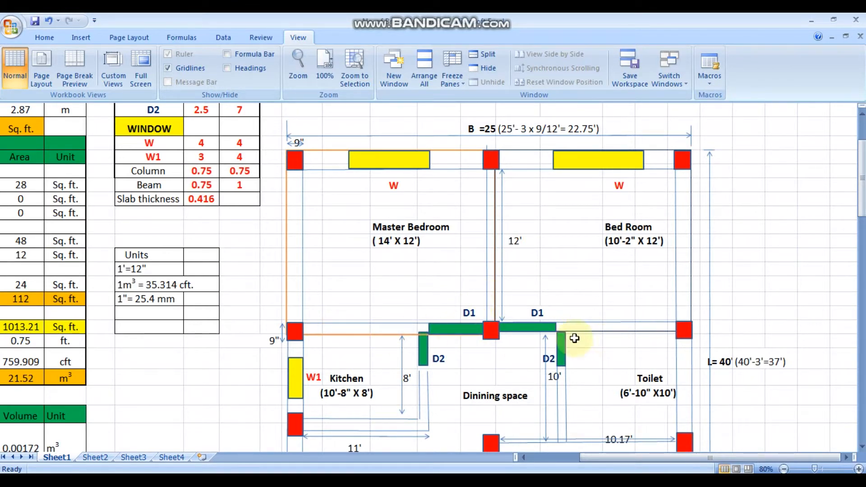
Step: Trace the 4" inner walls and their lengths on the house plan, from the bedrooms down to the hall and staircase
{"action": "scroll", "coordinate": [355, 353], "scroll_direction": "down", "scroll_amount": 2}
{"action": "scroll", "coordinate": [414, 273], "scroll_direction": "down", "scroll_amount": 1}
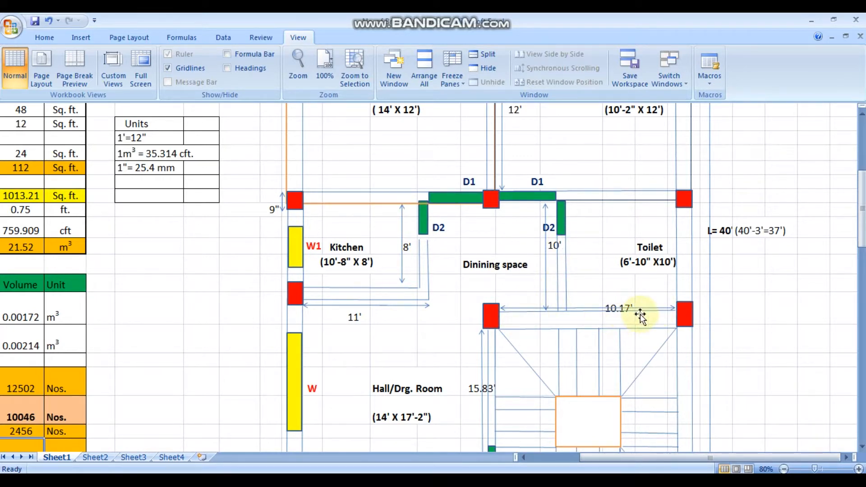
{"action": "scroll", "coordinate": [640, 316], "scroll_direction": "down", "scroll_amount": 2}
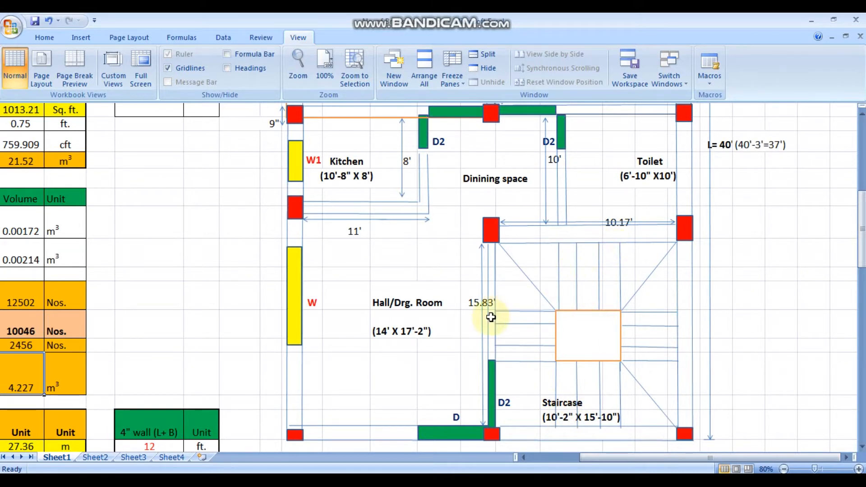
{"action": "scroll", "coordinate": [406, 356], "scroll_direction": "up", "scroll_amount": 2}
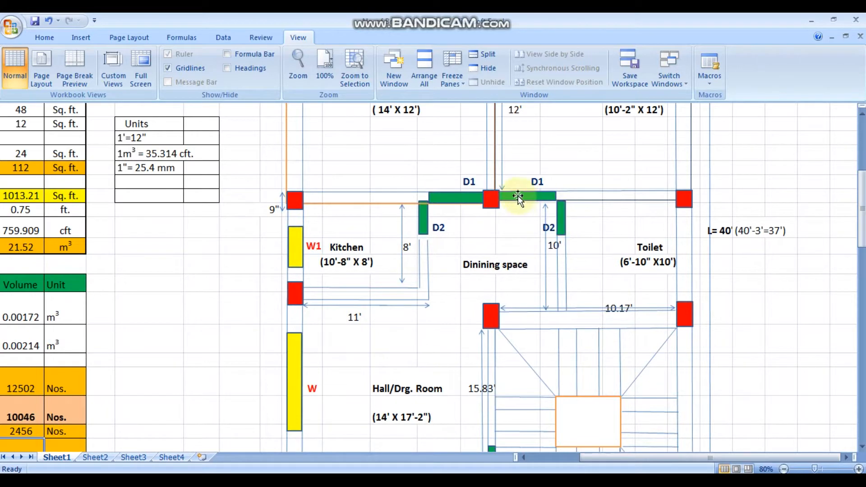
{"action": "scroll", "coordinate": [476, 240], "scroll_direction": "up", "scroll_amount": 1}
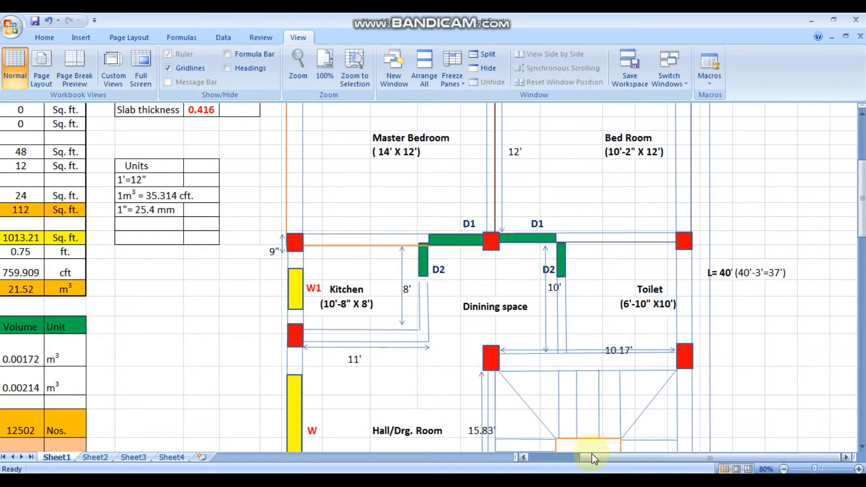
Step: Compare the total, height and wall area rows of the 4" wall table with those of the 9" wall table
{"action": "left_click_drag", "start_coordinate": [592, 460], "coordinate": [560, 457]}
{"action": "scroll", "coordinate": [388, 315], "scroll_direction": "down", "scroll_amount": 7}
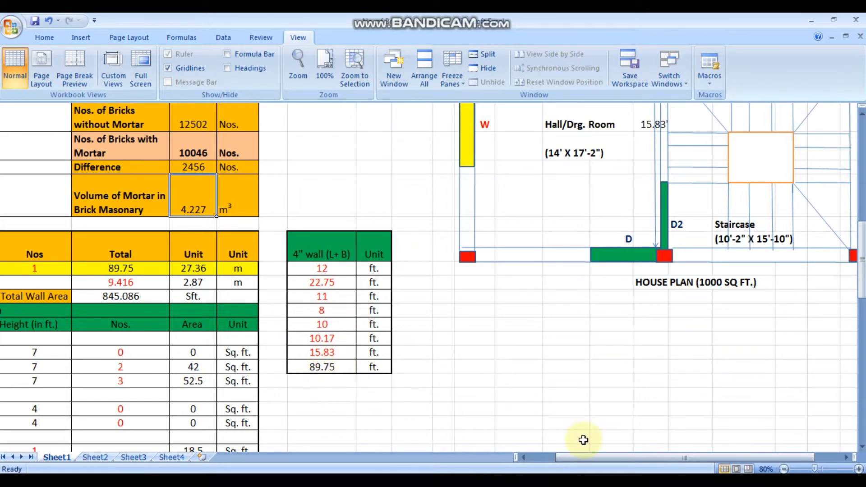
{"action": "left_click_drag", "start_coordinate": [580, 455], "coordinate": [535, 455]}
{"action": "scroll", "coordinate": [90, 356], "scroll_direction": "up", "scroll_amount": 2}
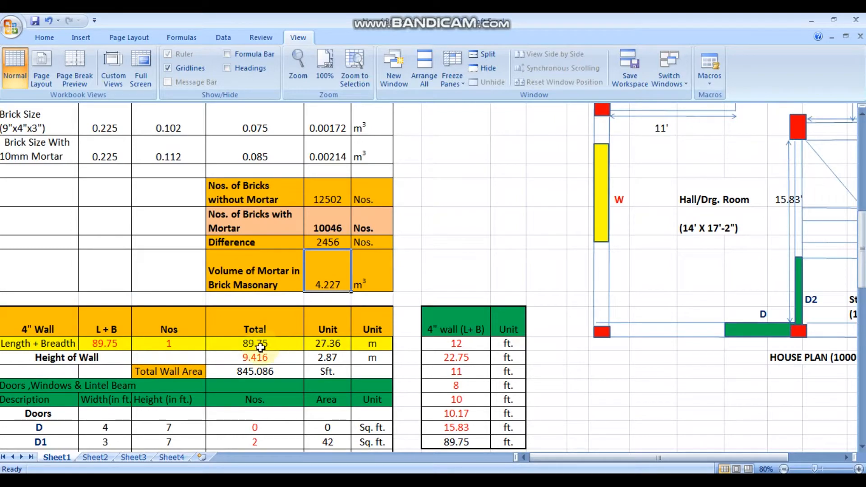
{"action": "scroll", "coordinate": [252, 360], "scroll_direction": "up", "scroll_amount": 8}
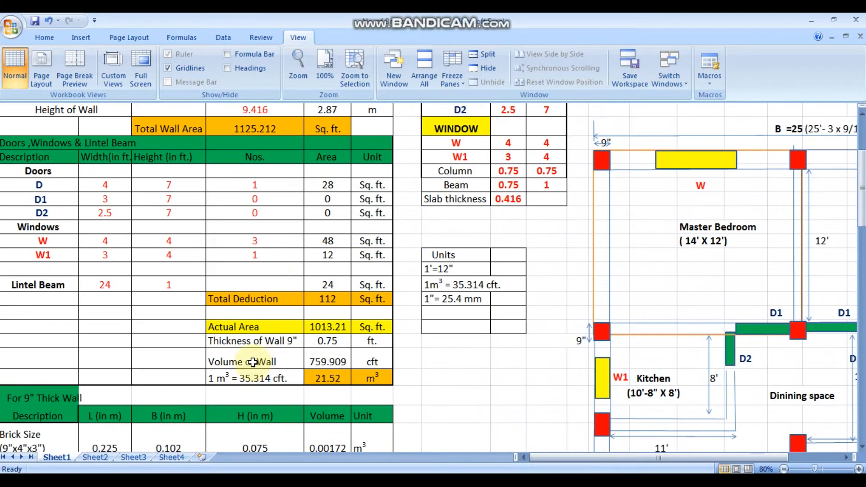
{"action": "scroll", "coordinate": [242, 207], "scroll_direction": "up", "scroll_amount": 2}
{"action": "scroll", "coordinate": [253, 204], "scroll_direction": "down", "scroll_amount": 10}
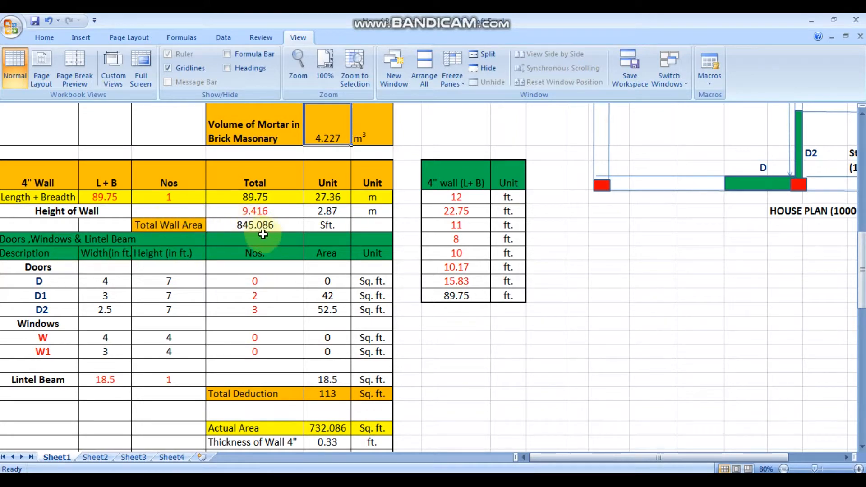
Step: Check the D1 and D2 door counts in the 4" wall table against the doors marked on the house plan
{"action": "double_click", "coordinate": [265, 274]}
{"action": "scroll", "coordinate": [677, 419], "scroll_direction": "up", "scroll_amount": 3}
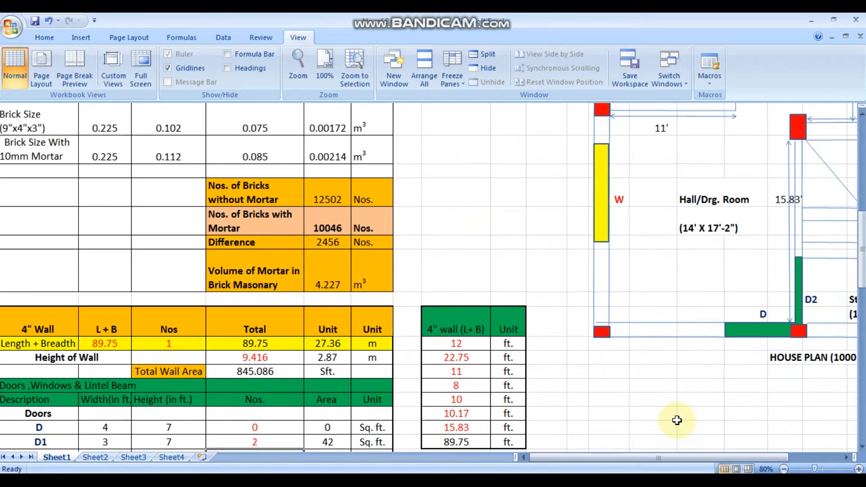
{"action": "scroll", "coordinate": [677, 418], "scroll_direction": "down", "scroll_amount": 15}
{"action": "left_click_drag", "start_coordinate": [700, 458], "coordinate": [764, 455]}
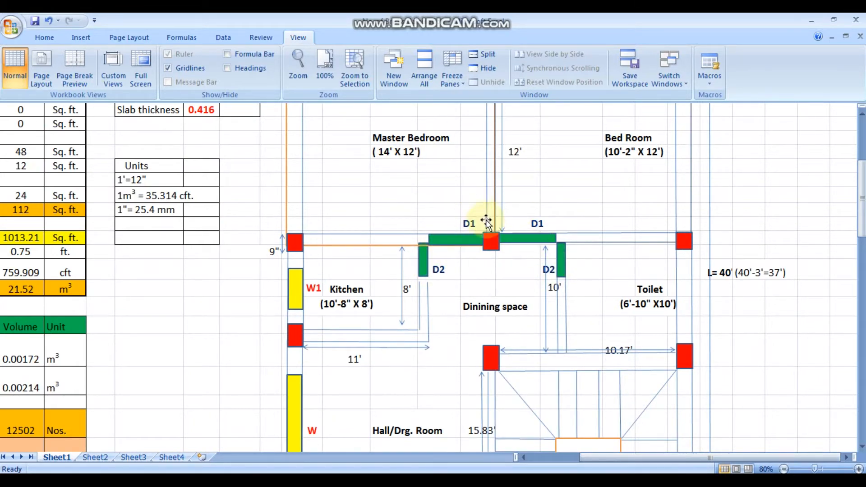
{"action": "scroll", "coordinate": [485, 220], "scroll_direction": "down", "scroll_amount": 2}
{"action": "scroll", "coordinate": [559, 197], "scroll_direction": "down", "scroll_amount": 4}
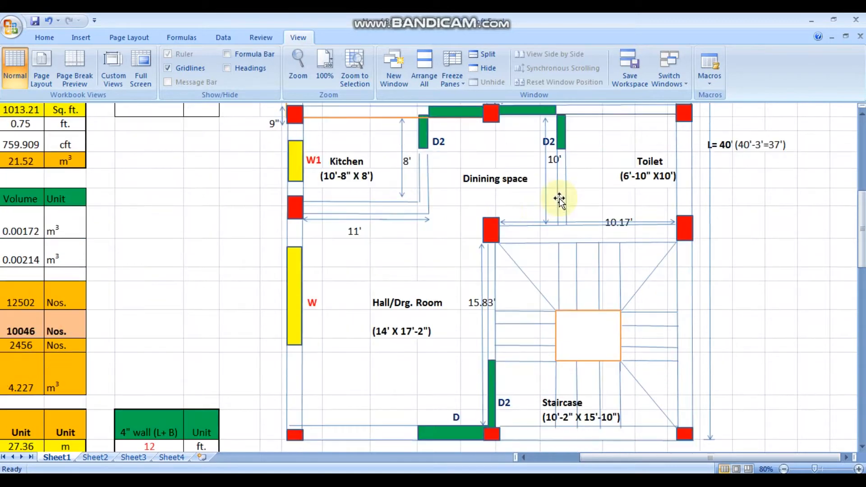
{"action": "scroll", "coordinate": [474, 269], "scroll_direction": "up", "scroll_amount": 2}
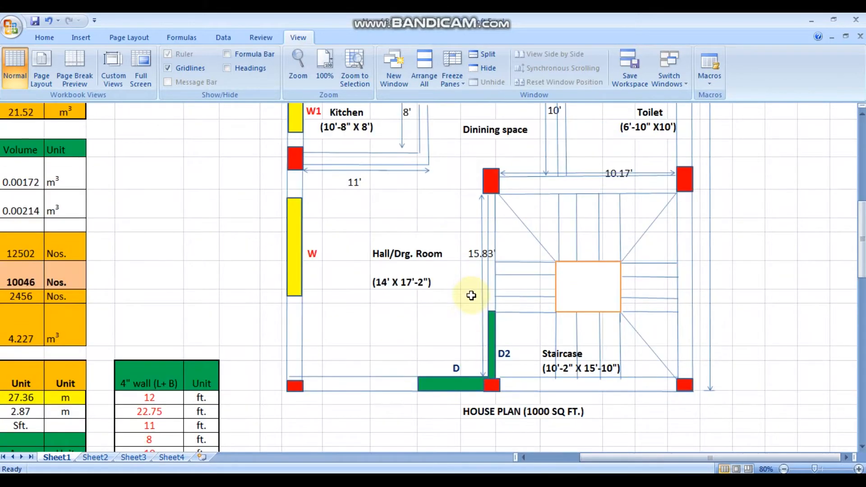
{"action": "left_click_drag", "start_coordinate": [627, 456], "coordinate": [615, 437]}
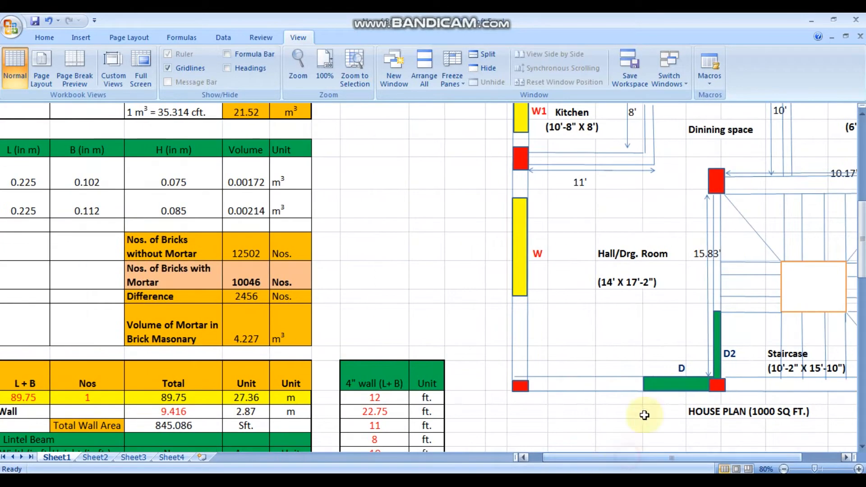
{"action": "scroll", "coordinate": [177, 376], "scroll_direction": "up", "scroll_amount": 1}
{"action": "left_click_drag", "start_coordinate": [638, 458], "coordinate": [530, 460]}
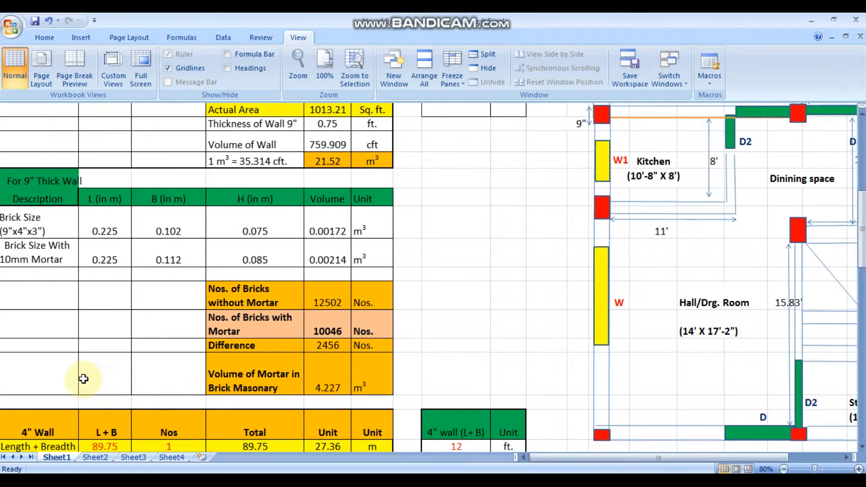
Step: Review the window counts, lintel beam and total deduction of the 4" wall table against its total wall area
{"action": "scroll", "coordinate": [83, 379], "scroll_direction": "down", "scroll_amount": 4}
{"action": "scroll", "coordinate": [105, 375], "scroll_direction": "down", "scroll_amount": 2}
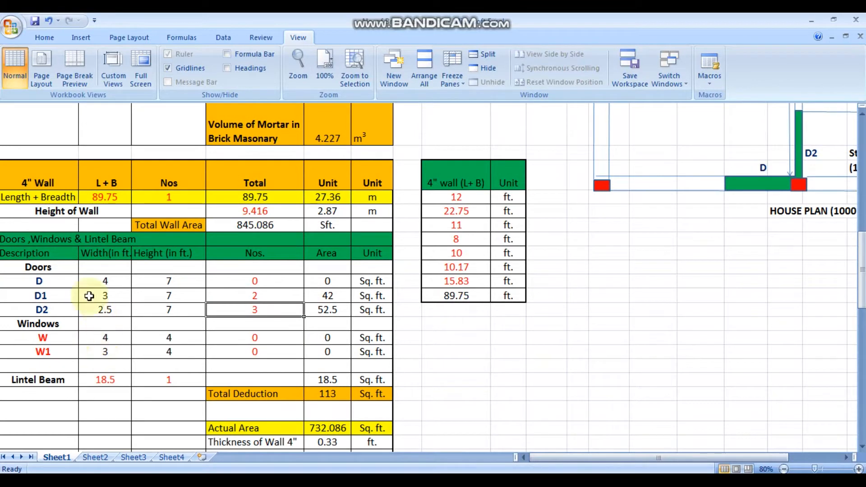
{"action": "left_click", "coordinate": [272, 341]}
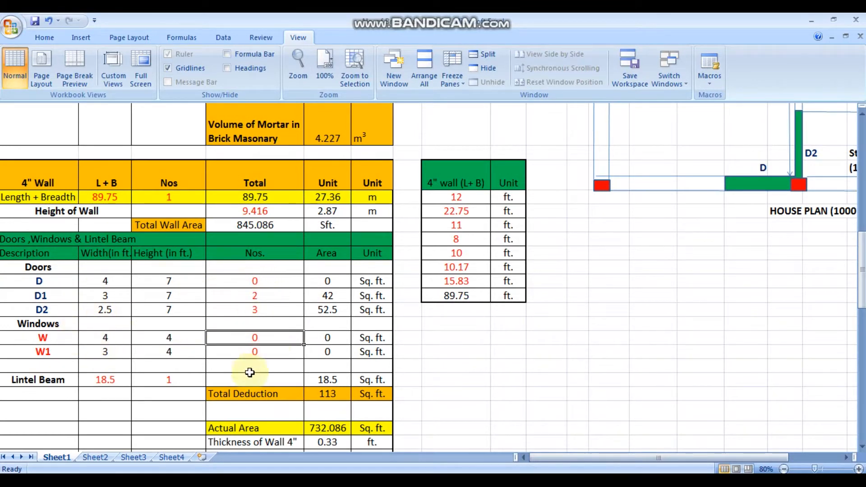
{"action": "scroll", "coordinate": [140, 377], "scroll_direction": "down", "scroll_amount": 3}
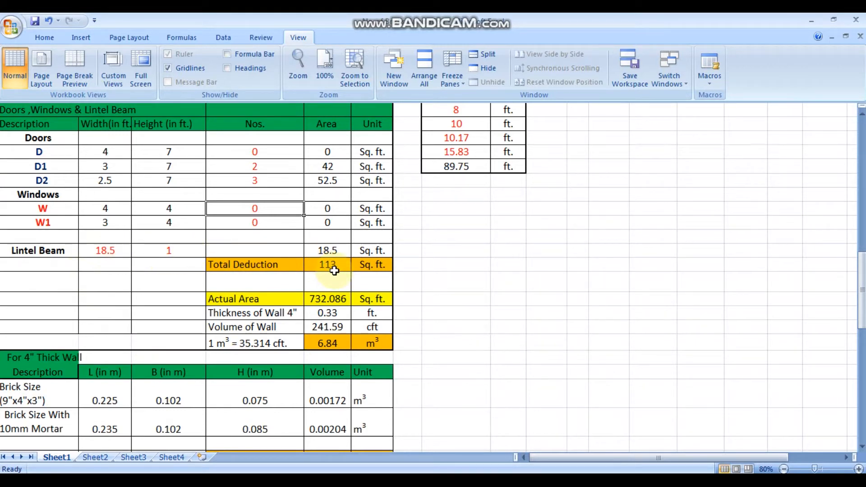
{"action": "scroll", "coordinate": [316, 311], "scroll_direction": "up", "scroll_amount": 5}
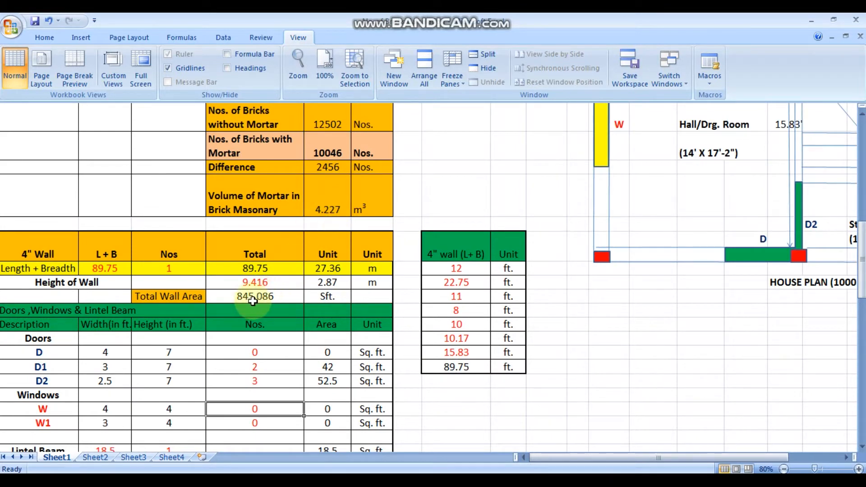
{"action": "scroll", "coordinate": [253, 301], "scroll_direction": "down", "scroll_amount": 6}
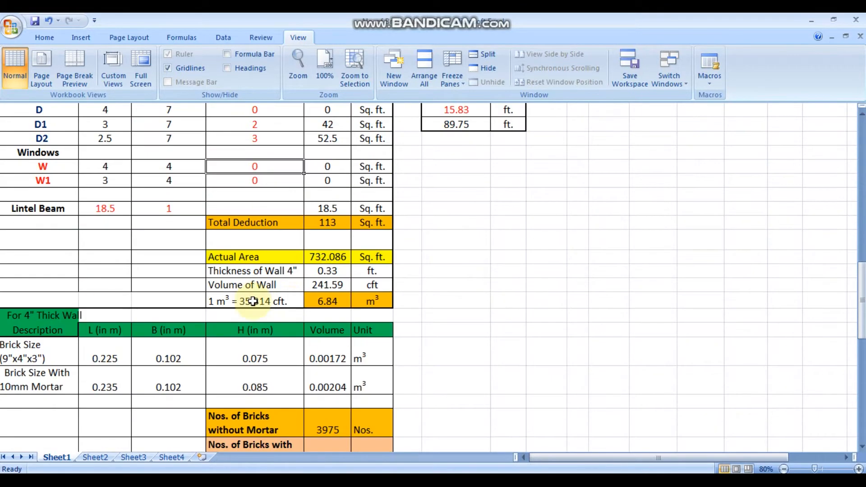
Step: Inspect the 4" wall's actual area formula, thickness value, and the wall volume formulas in cubic feet and cubic metres
{"action": "left_click", "coordinate": [338, 259]}
{"action": "double_click", "coordinate": [338, 261]}
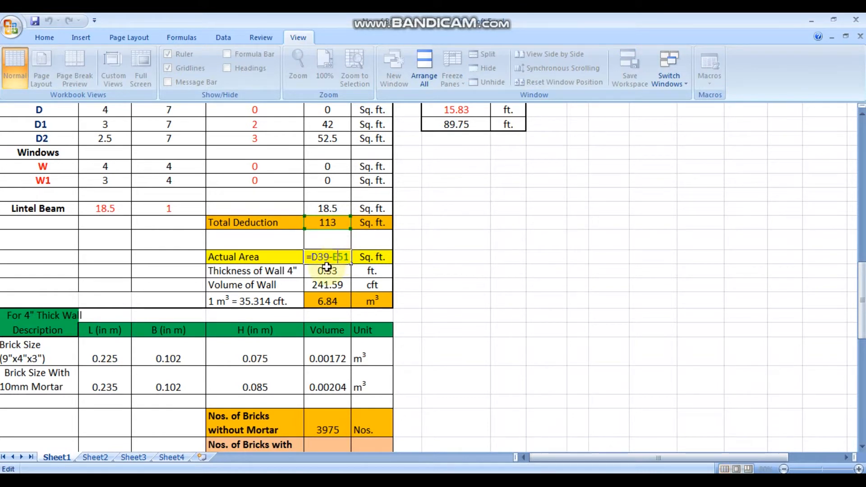
{"action": "key", "text": "Escape"}
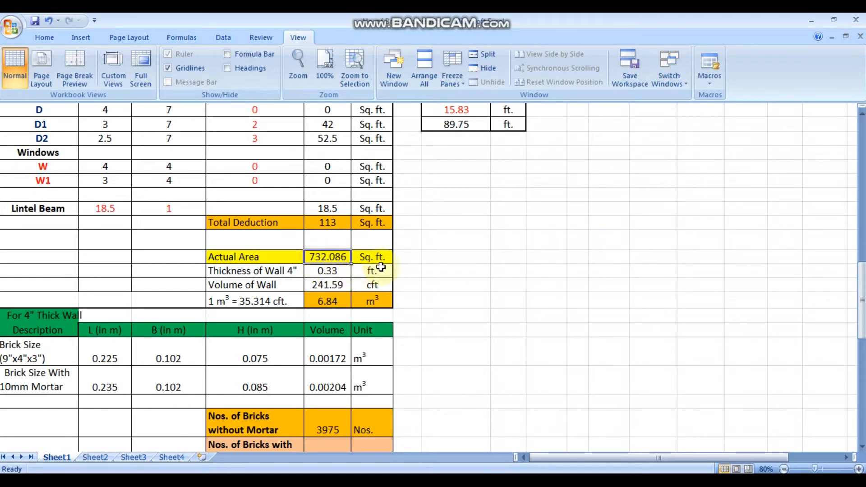
{"action": "double_click", "coordinate": [345, 272]}
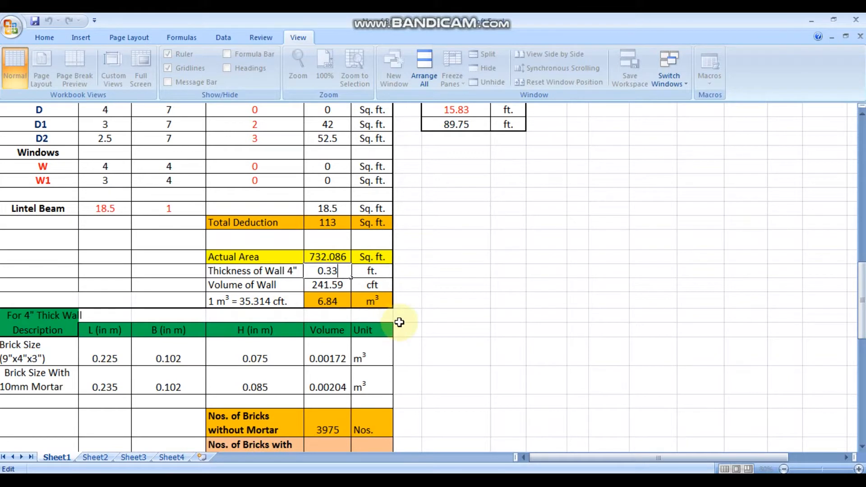
{"action": "double_click", "coordinate": [342, 285]}
{"action": "key", "text": "Escape"}
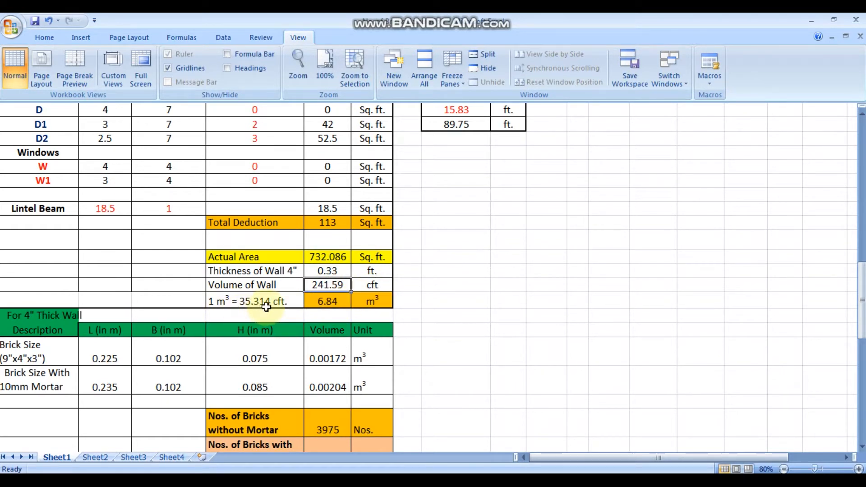
{"action": "double_click", "coordinate": [328, 305]}
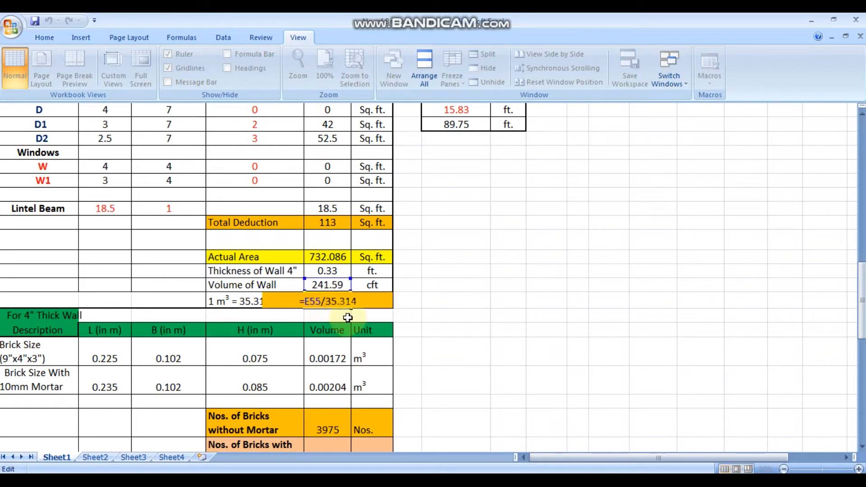
{"action": "key", "text": "Escape"}
Step: Compare the brick dimensions with and without 10mm mortar in the 4" thick wall table with those for the 9" thick wall
{"action": "scroll", "coordinate": [385, 309], "scroll_direction": "down", "scroll_amount": 2}
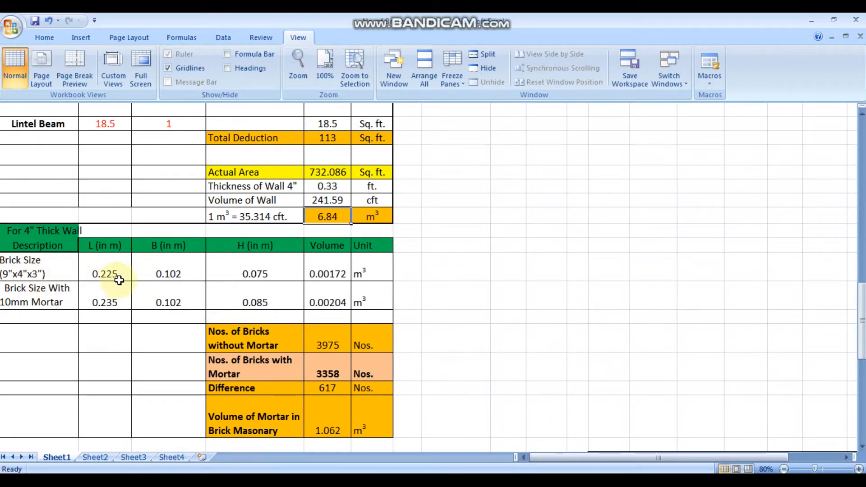
{"action": "scroll", "coordinate": [300, 290], "scroll_direction": "up", "scroll_amount": 4}
{"action": "scroll", "coordinate": [300, 290], "scroll_direction": "up", "scroll_amount": 7}
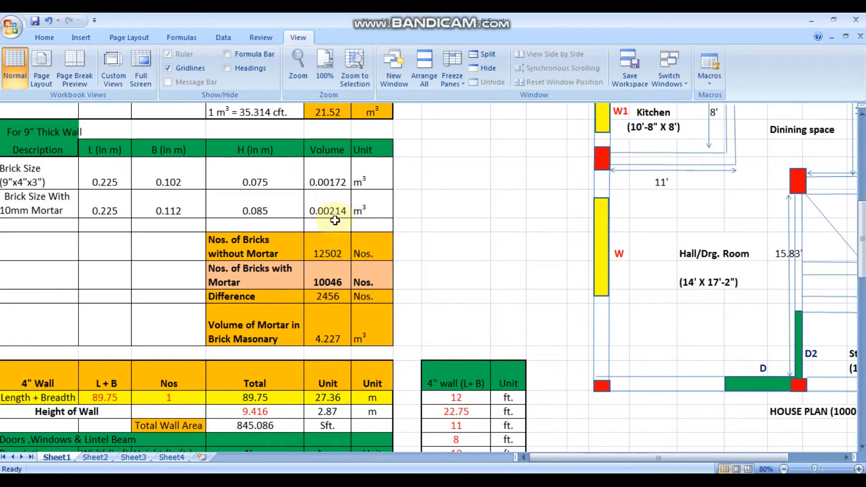
{"action": "scroll", "coordinate": [335, 218], "scroll_direction": "down", "scroll_amount": 7}
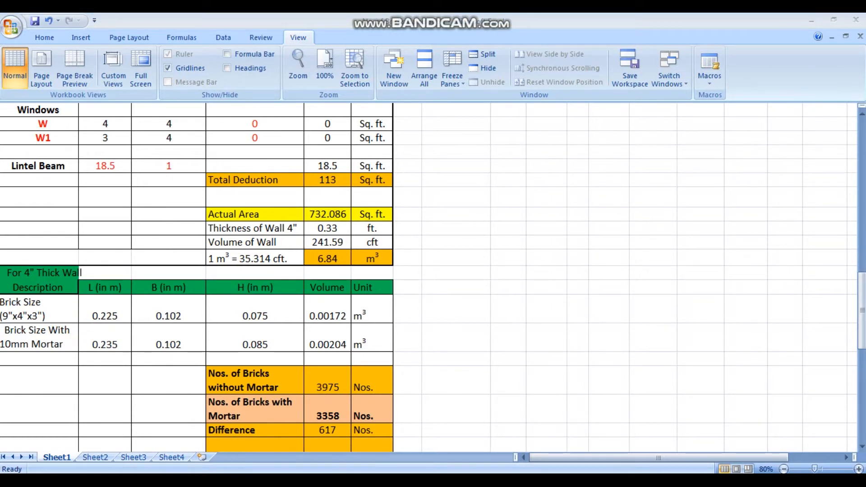
Step: Switch to Paint, sketch two stacked courses of bricks laid end to end beside the existing drawing, and return to the workbook
{"action": "key", "text": "alt+Tab"}
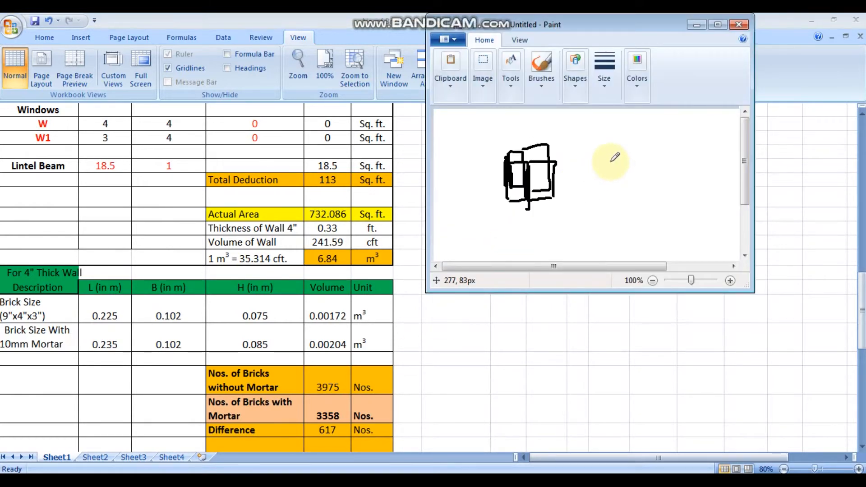
{"action": "mouse_move", "coordinate": [615, 158]}
{"action": "left_mouse_down"}
{"action": "mouse_move", "coordinate": [648, 157]}
{"action": "mouse_move", "coordinate": [612, 161]}
{"action": "mouse_move", "coordinate": [649, 159]}
{"action": "mouse_move", "coordinate": [644, 173]}
{"action": "mouse_move", "coordinate": [713, 166]}
{"action": "mouse_move", "coordinate": [649, 174]}
{"action": "mouse_move", "coordinate": [652, 160]}
{"action": "mouse_move", "coordinate": [648, 180]}
{"action": "mouse_move", "coordinate": [649, 166]}
{"action": "mouse_move", "coordinate": [710, 157]}
{"action": "left_mouse_up"}
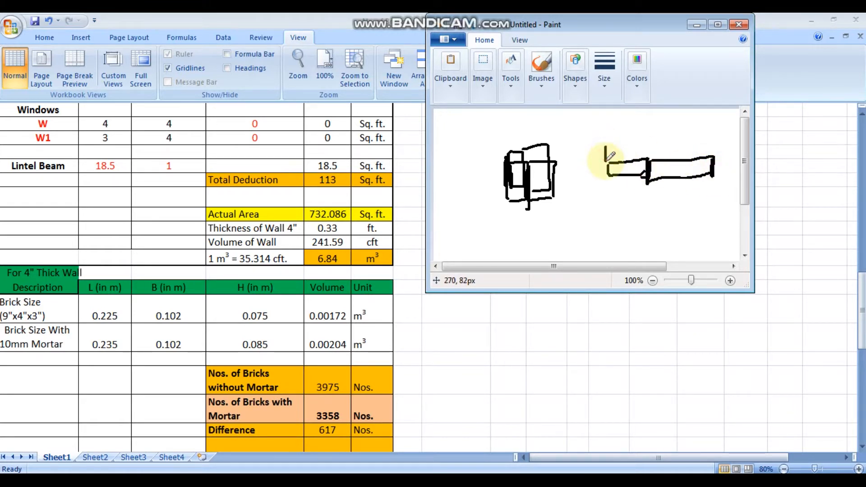
{"action": "mouse_move", "coordinate": [606, 148]}
{"action": "left_mouse_down"}
{"action": "mouse_move", "coordinate": [643, 145]}
{"action": "mouse_move", "coordinate": [620, 164]}
{"action": "mouse_move", "coordinate": [643, 168]}
{"action": "mouse_move", "coordinate": [610, 161]}
{"action": "left_mouse_up"}
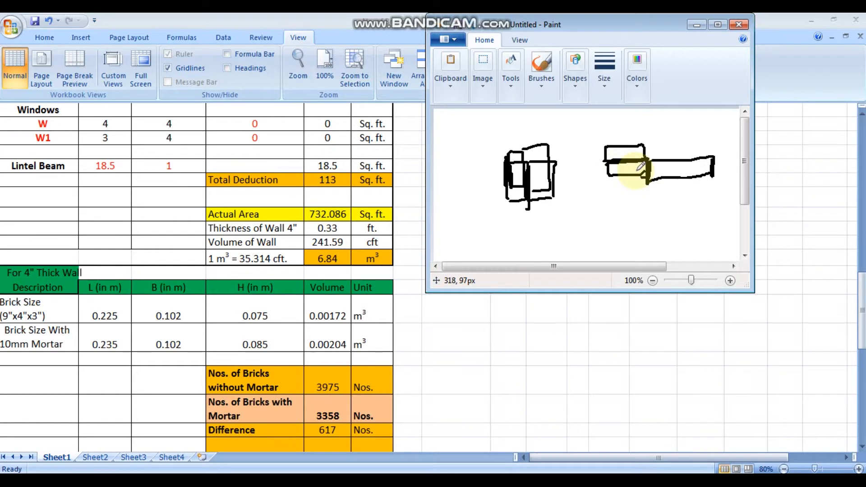
{"action": "mouse_move", "coordinate": [646, 144]}
{"action": "left_mouse_down"}
{"action": "mouse_move", "coordinate": [695, 144]}
{"action": "mouse_move", "coordinate": [711, 153]}
{"action": "mouse_move", "coordinate": [654, 160]}
{"action": "mouse_move", "coordinate": [709, 156]}
{"action": "left_mouse_up"}
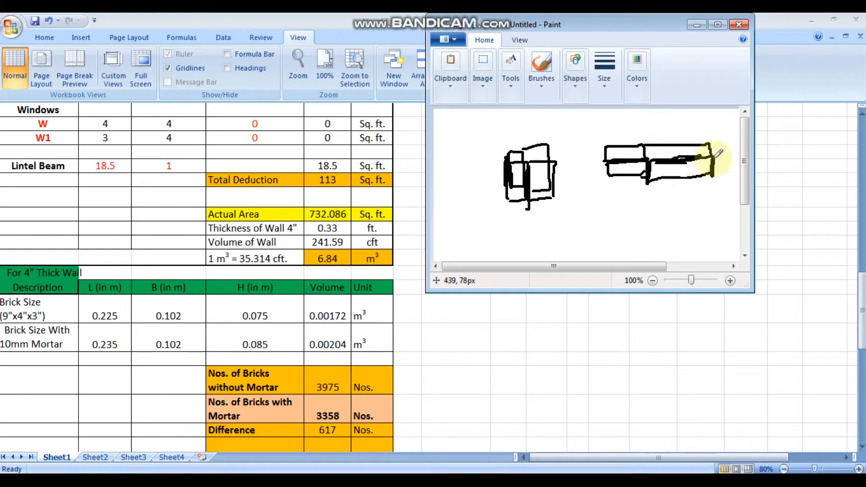
{"action": "scroll", "coordinate": [206, 308], "scroll_direction": "down", "scroll_amount": 1}
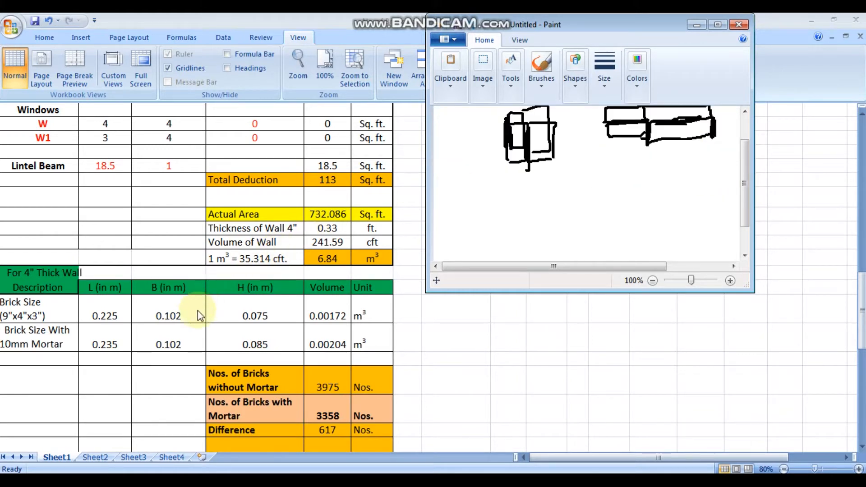
{"action": "scroll", "coordinate": [671, 105], "scroll_direction": "up", "scroll_amount": 1}
{"action": "left_click", "coordinate": [697, 25]}
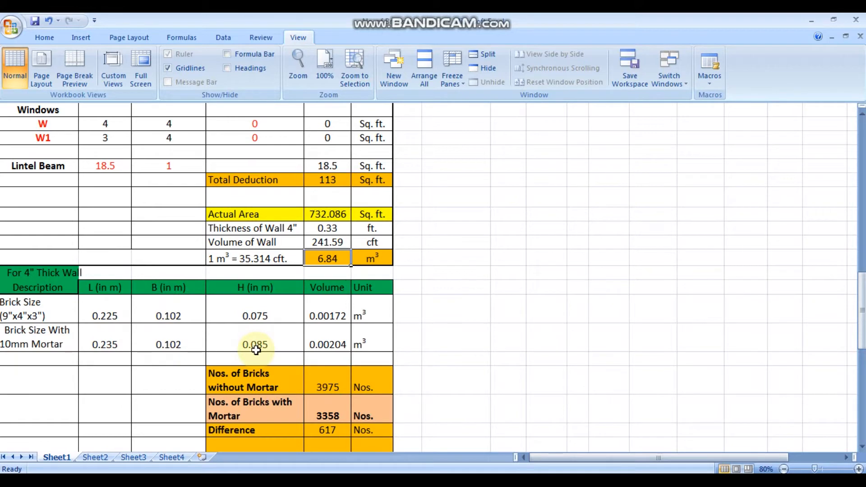
Step: Review the 4" wall brick and mortar results, inspecting how the number of bricks without mortar divides wall volume by brick volume
{"action": "scroll", "coordinate": [52, 347], "scroll_direction": "down", "scroll_amount": 2}
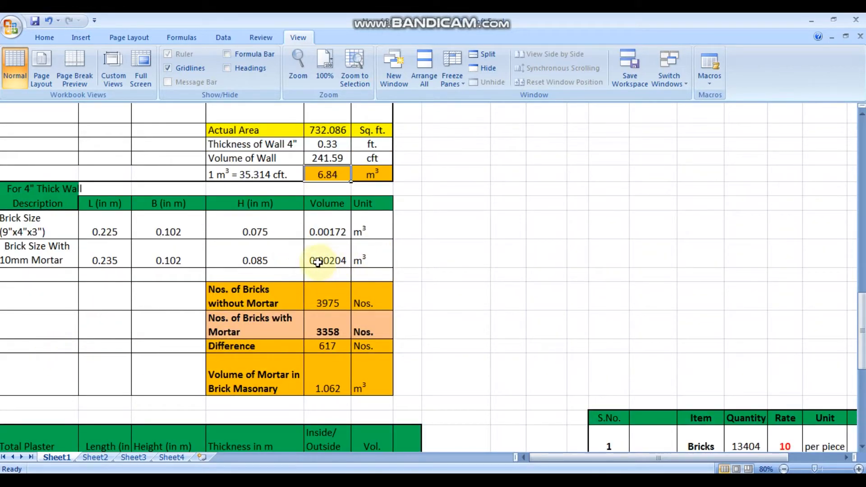
{"action": "scroll", "coordinate": [332, 301], "scroll_direction": "down", "scroll_amount": 1}
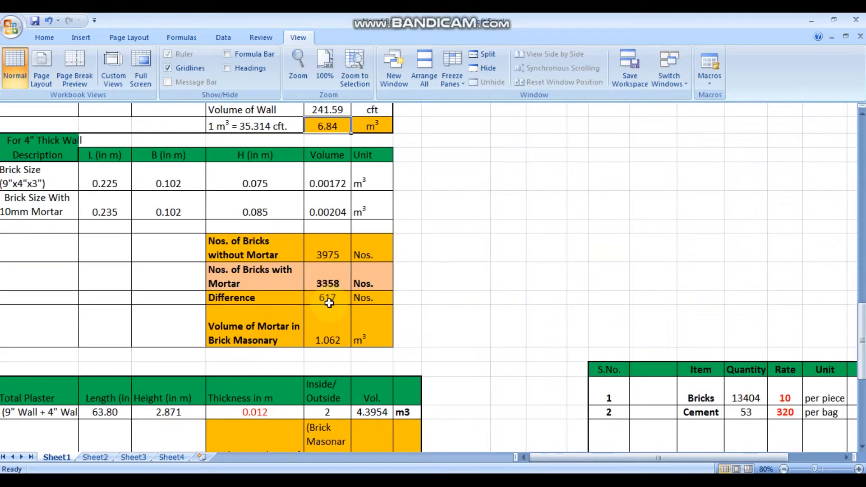
{"action": "double_click", "coordinate": [342, 242]}
{"action": "scroll", "coordinate": [334, 230], "scroll_direction": "up", "scroll_amount": 2}
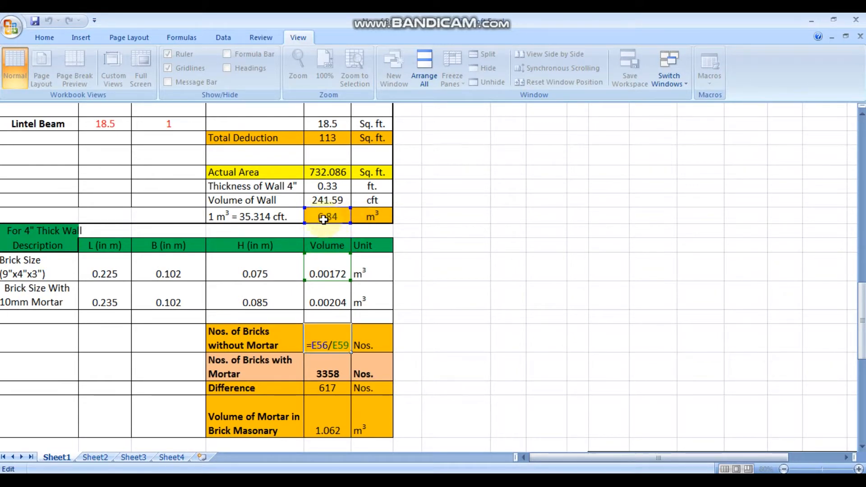
{"action": "scroll", "coordinate": [348, 217], "scroll_direction": "down", "scroll_amount": 1}
{"action": "scroll", "coordinate": [332, 242], "scroll_direction": "down", "scroll_amount": 1}
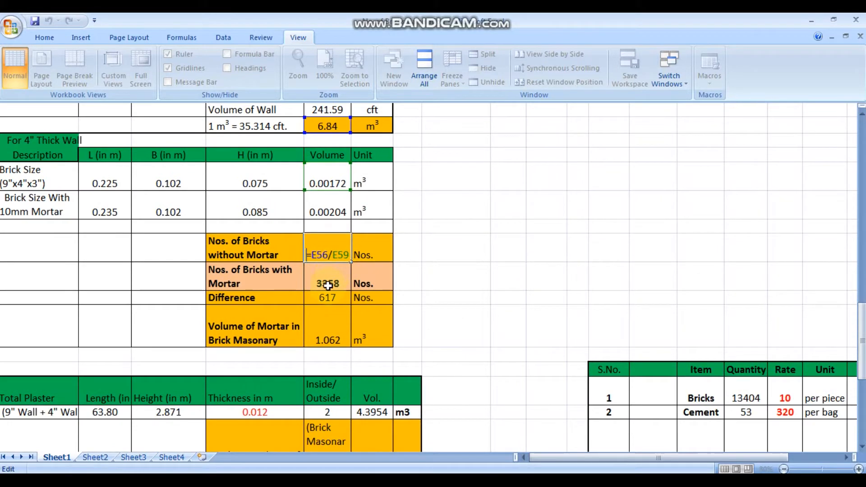
{"action": "key", "text": "Return"}
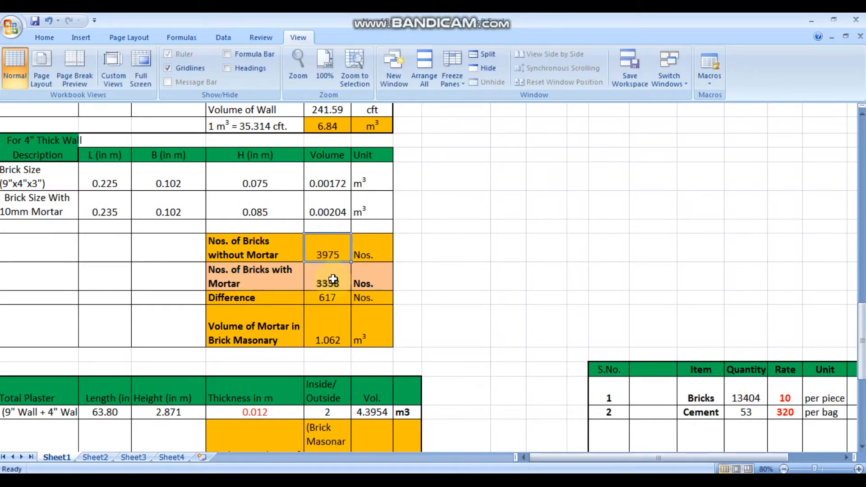
{"action": "scroll", "coordinate": [239, 303], "scroll_direction": "down", "scroll_amount": 1}
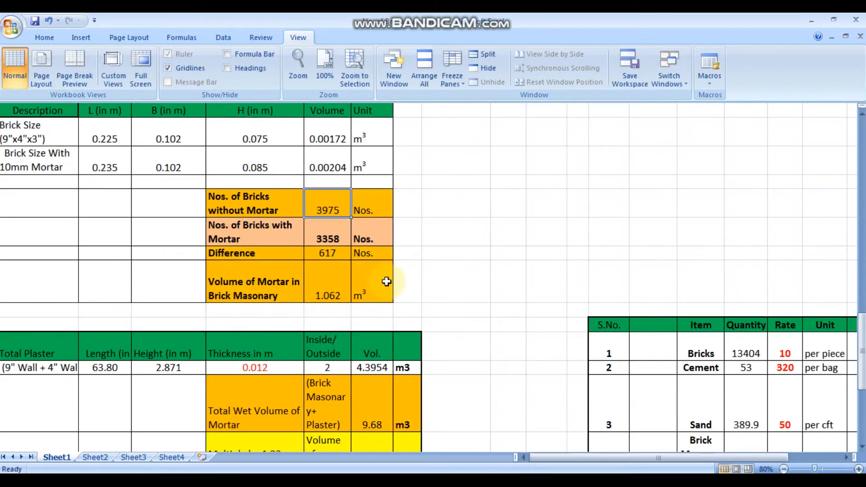
Step: Trace the total plaster length back to the 9" wall data and inspect the formula converting the total wall length to metres
{"action": "scroll", "coordinate": [288, 293], "scroll_direction": "down", "scroll_amount": 3}
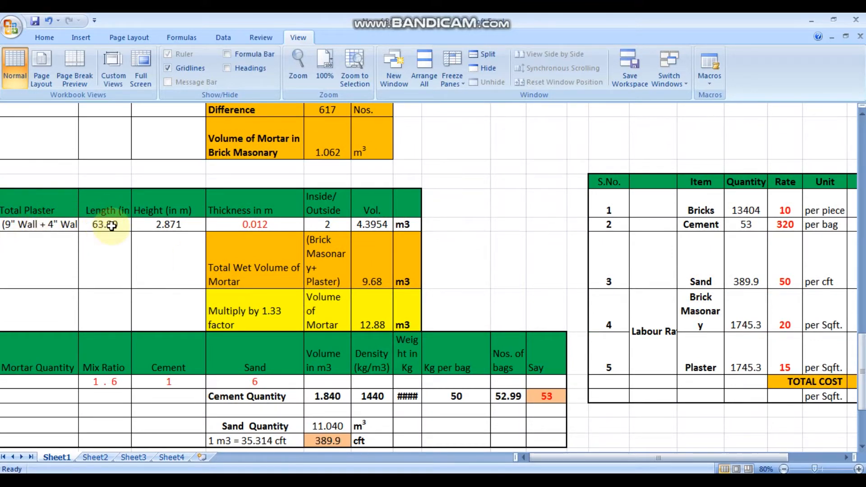
{"action": "scroll", "coordinate": [111, 225], "scroll_direction": "up", "scroll_amount": 15}
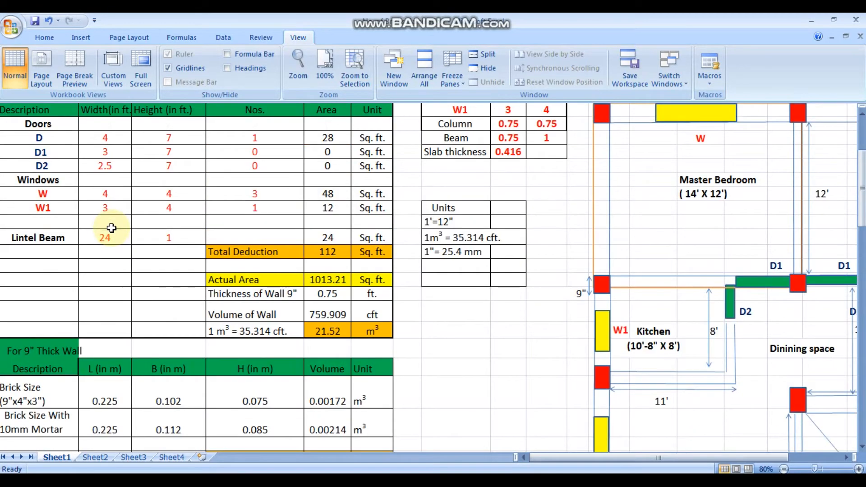
{"action": "scroll", "coordinate": [334, 239], "scroll_direction": "up", "scroll_amount": 3}
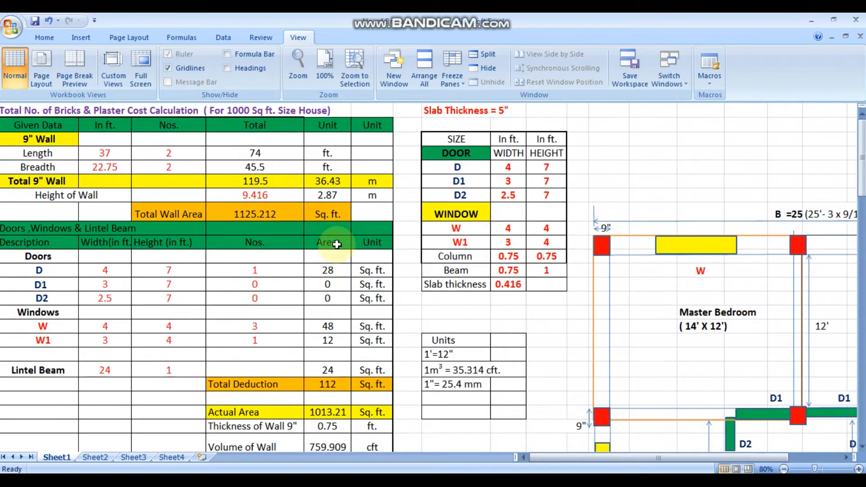
{"action": "double_click", "coordinate": [328, 181]}
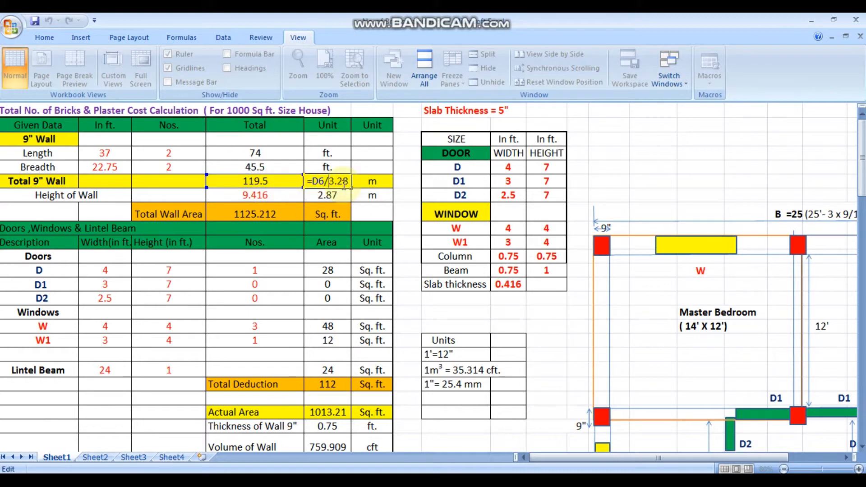
{"action": "key", "text": "Escape"}
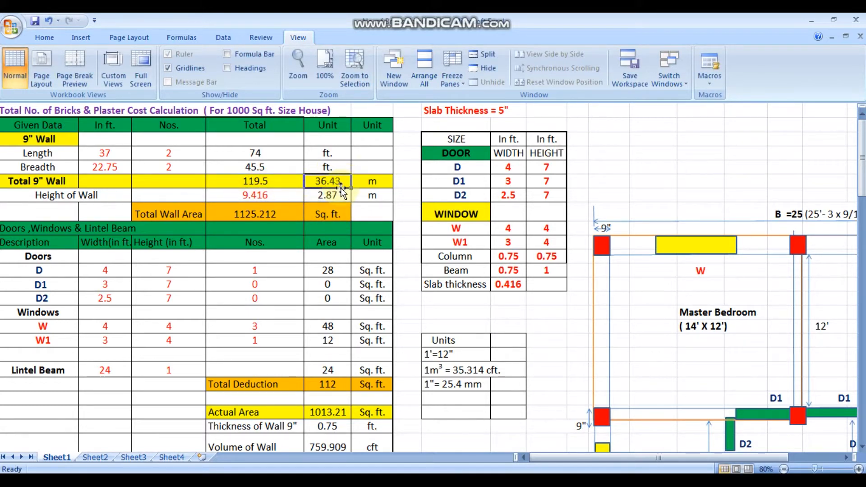
Step: Compare the metre lengths of the 9" wall and the 4" wall that feed the total plaster table
{"action": "scroll", "coordinate": [338, 192], "scroll_direction": "down", "scroll_amount": 1}
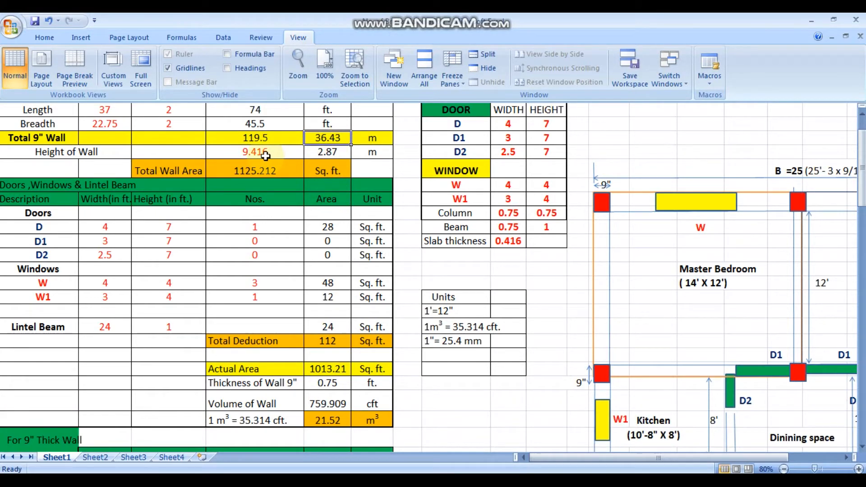
{"action": "scroll", "coordinate": [341, 157], "scroll_direction": "down", "scroll_amount": 4}
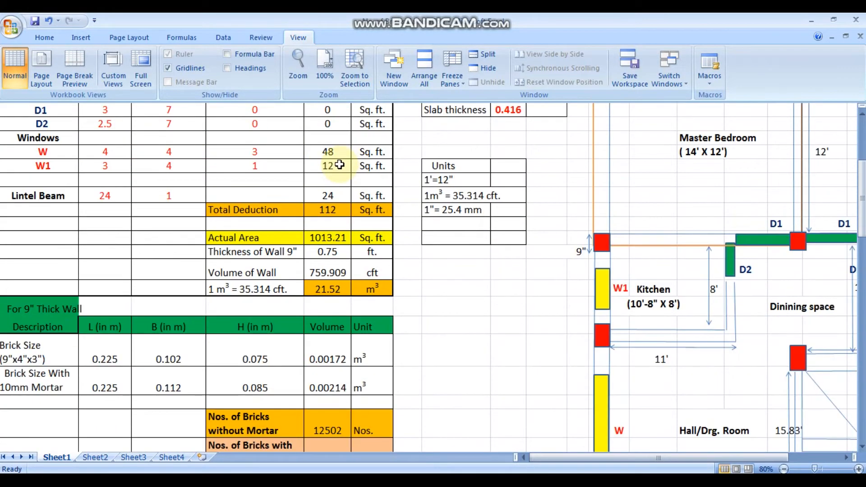
{"action": "scroll", "coordinate": [341, 157], "scroll_direction": "up", "scroll_amount": 4}
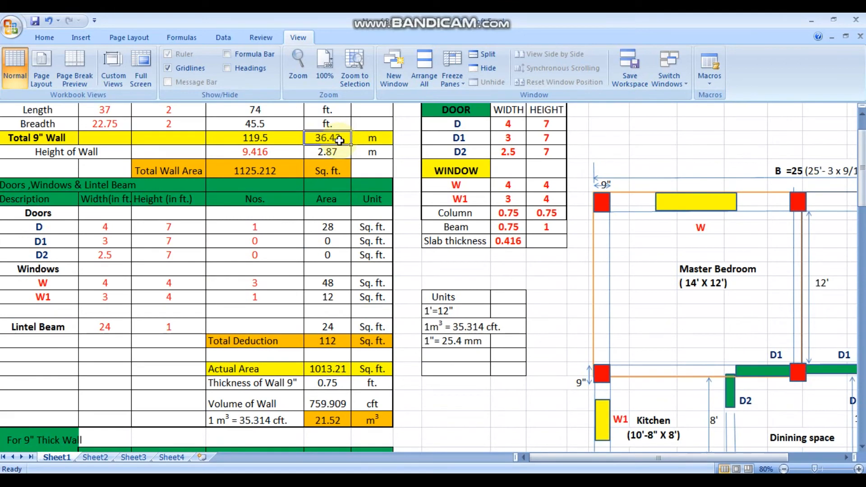
{"action": "scroll", "coordinate": [332, 183], "scroll_direction": "down", "scroll_amount": 5}
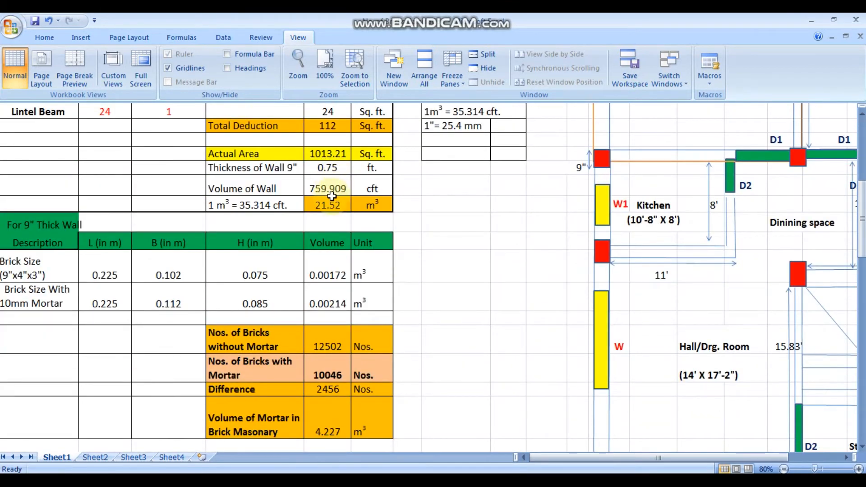
{"action": "scroll", "coordinate": [331, 196], "scroll_direction": "down", "scroll_amount": 9}
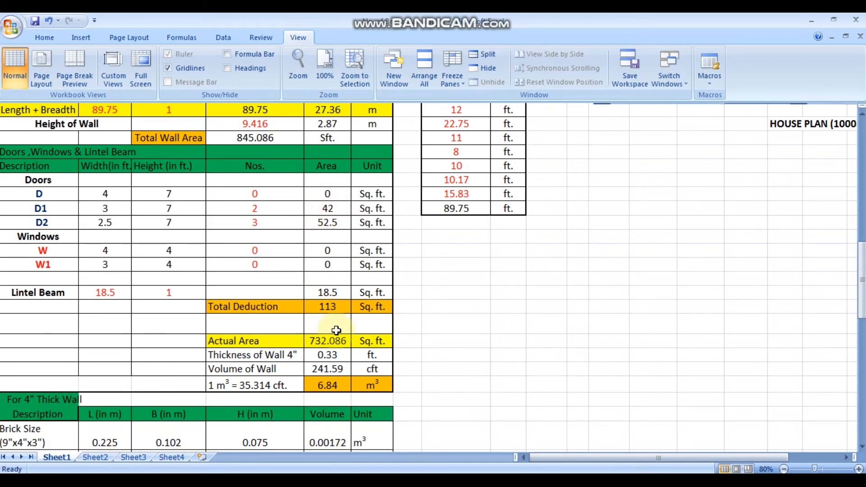
{"action": "scroll", "coordinate": [335, 330], "scroll_direction": "up", "scroll_amount": 2}
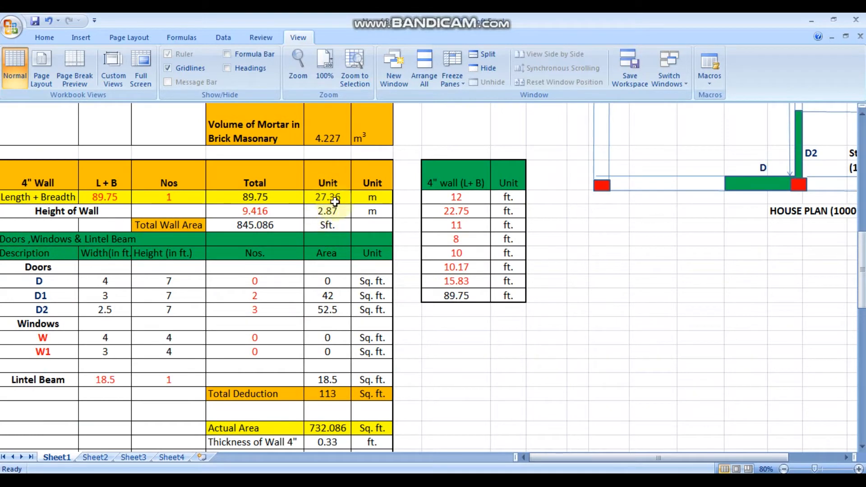
{"action": "scroll", "coordinate": [335, 202], "scroll_direction": "down", "scroll_amount": 6}
{"action": "scroll", "coordinate": [101, 329], "scroll_direction": "down", "scroll_amount": 4}
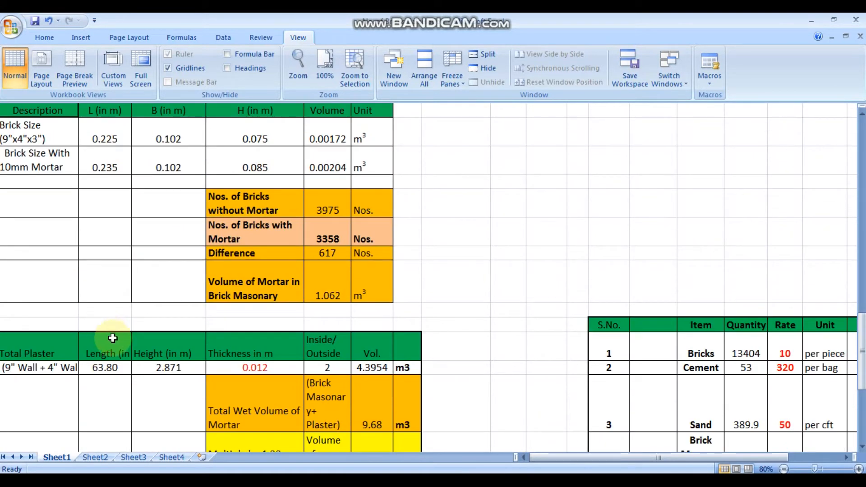
Step: Inspect the plaster length formula that adds the 9" and 4" wall lengths in the total plaster table
{"action": "double_click", "coordinate": [108, 296]}
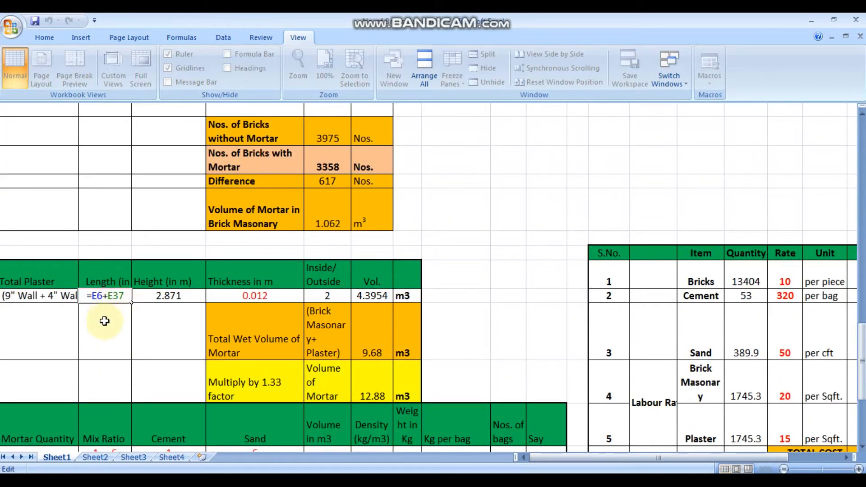
{"action": "scroll", "coordinate": [119, 319], "scroll_direction": "up", "scroll_amount": 3}
{"action": "key", "text": "Escape"}
{"action": "scroll", "coordinate": [135, 343], "scroll_direction": "down", "scroll_amount": 3}
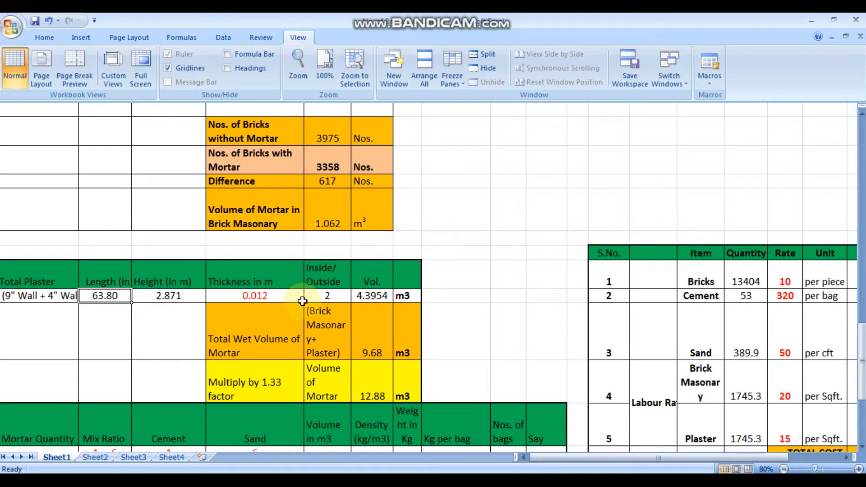
Step: Inspect the plaster volume, the formula for total wet volume of mortar, and the volume formula using the 1.33 factor
{"action": "scroll", "coordinate": [378, 308], "scroll_direction": "down", "scroll_amount": 2}
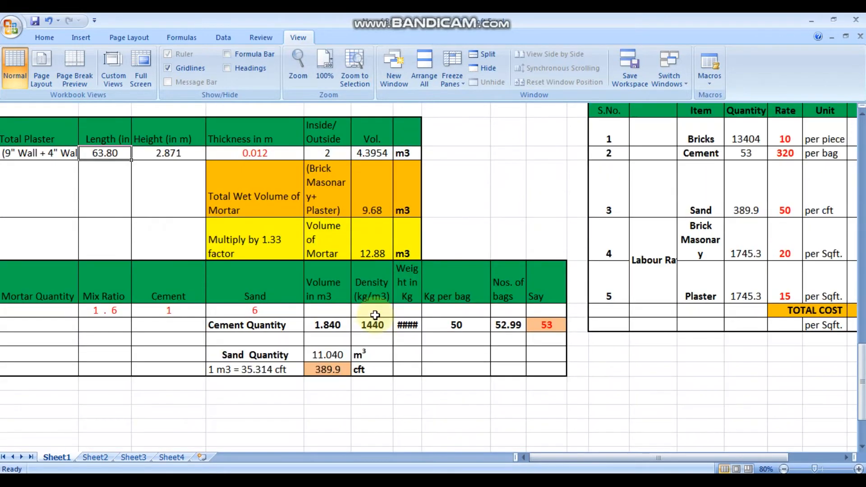
{"action": "scroll", "coordinate": [276, 215], "scroll_direction": "up", "scroll_amount": 2}
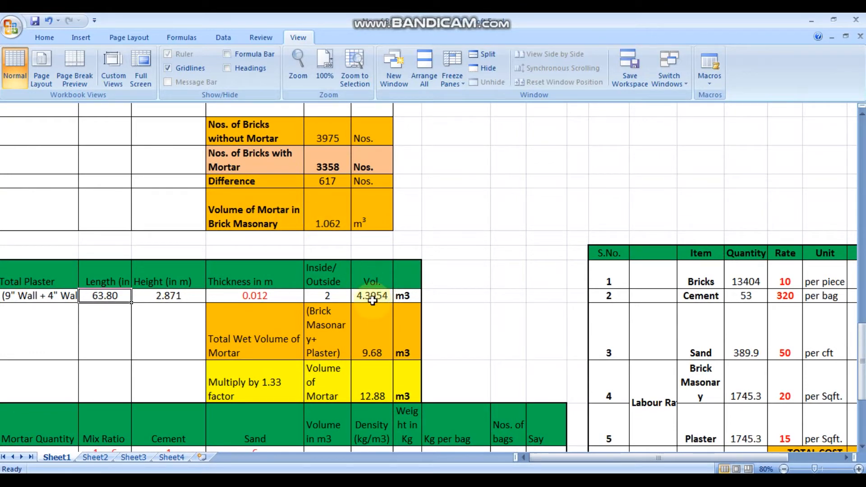
{"action": "scroll", "coordinate": [374, 320], "scroll_direction": "down", "scroll_amount": 2}
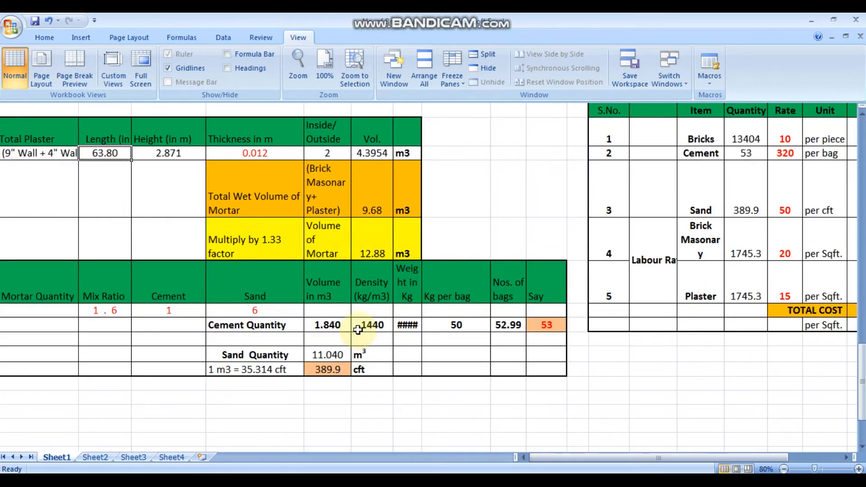
{"action": "double_click", "coordinate": [375, 216]}
{"action": "key", "text": "Escape"}
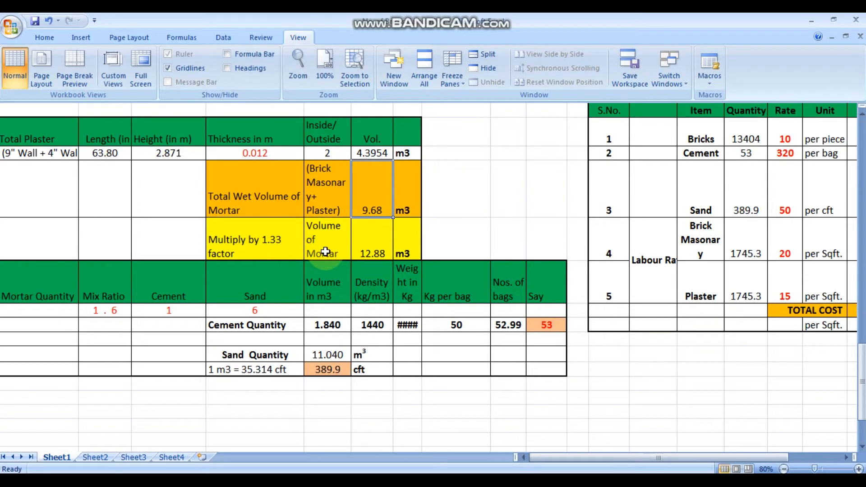
{"action": "double_click", "coordinate": [382, 243]}
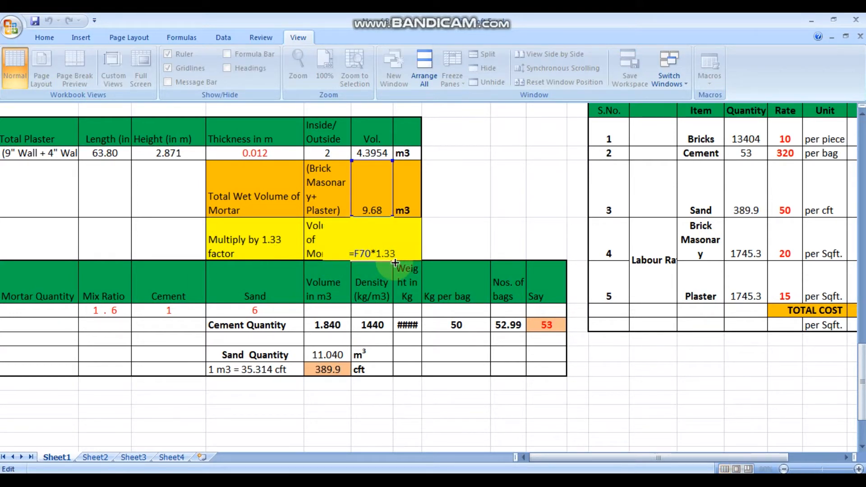
{"action": "key", "text": "Escape"}
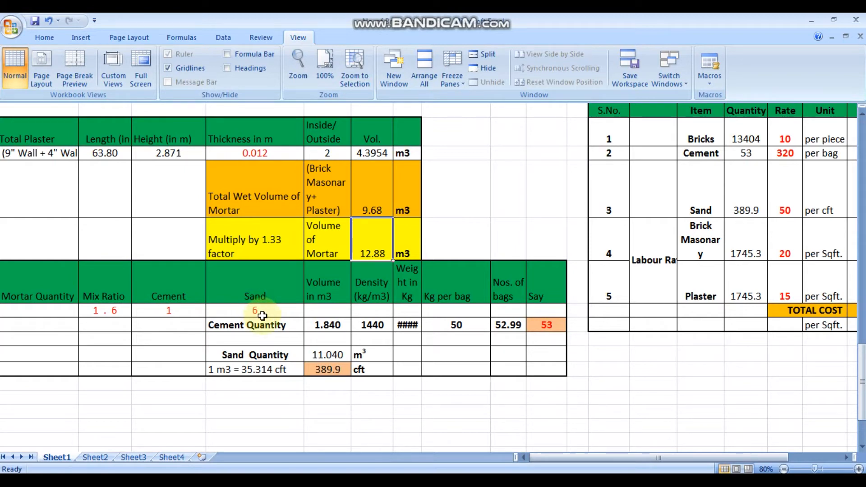
Step: Inspect the mortar quantity table's formulas for cement volume, cement weight and sand quantity at the 1:6 mix ratio
{"action": "double_click", "coordinate": [328, 324]}
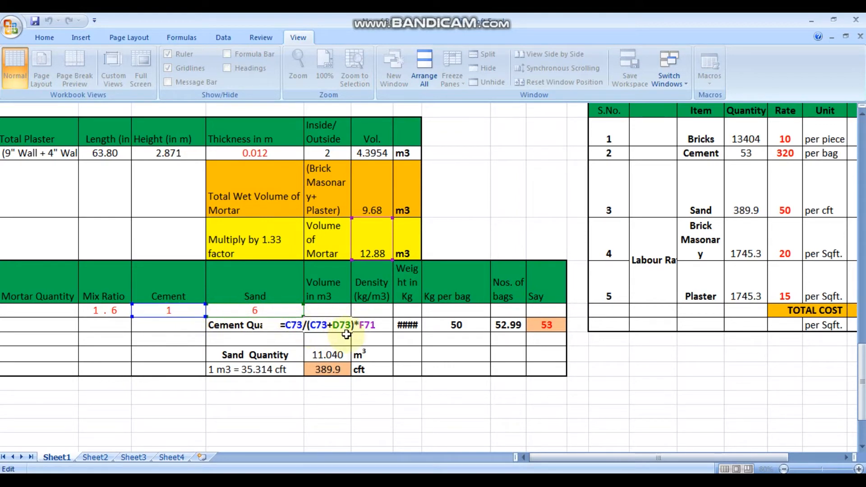
{"action": "key", "text": "Escape"}
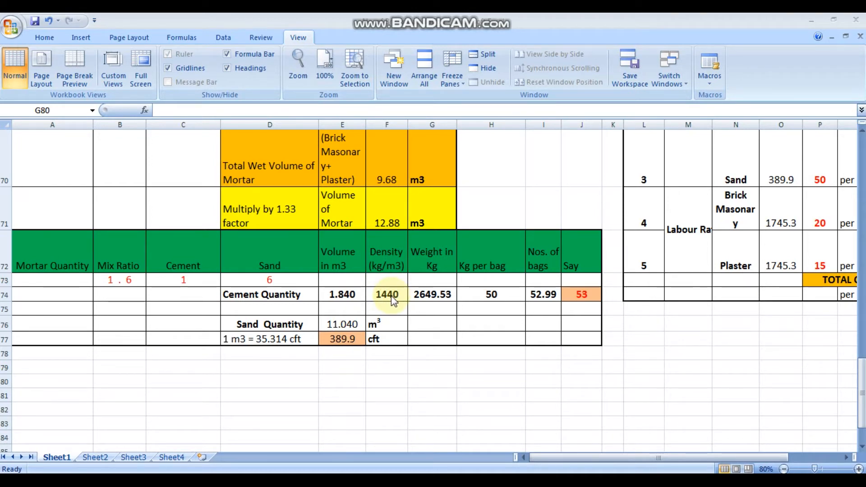
{"action": "left_click", "coordinate": [432, 299]}
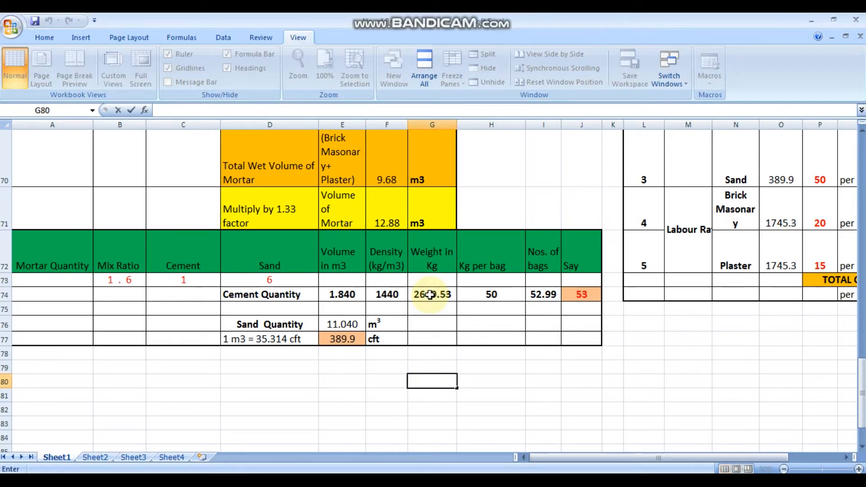
{"action": "double_click", "coordinate": [433, 295]}
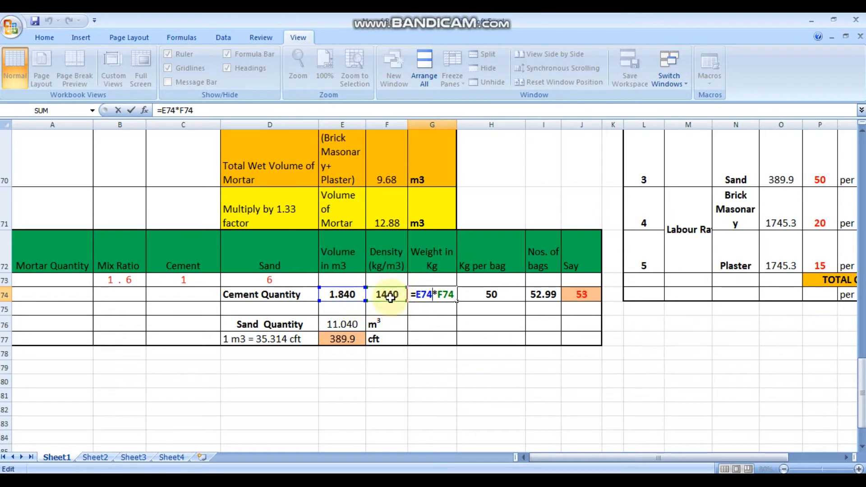
{"action": "key", "text": "Return"}
{"action": "left_click", "coordinate": [429, 294]}
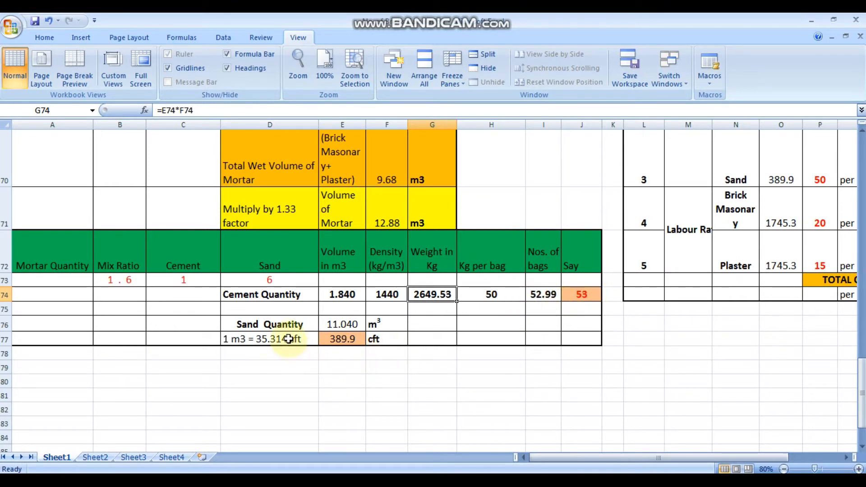
{"action": "double_click", "coordinate": [339, 325]}
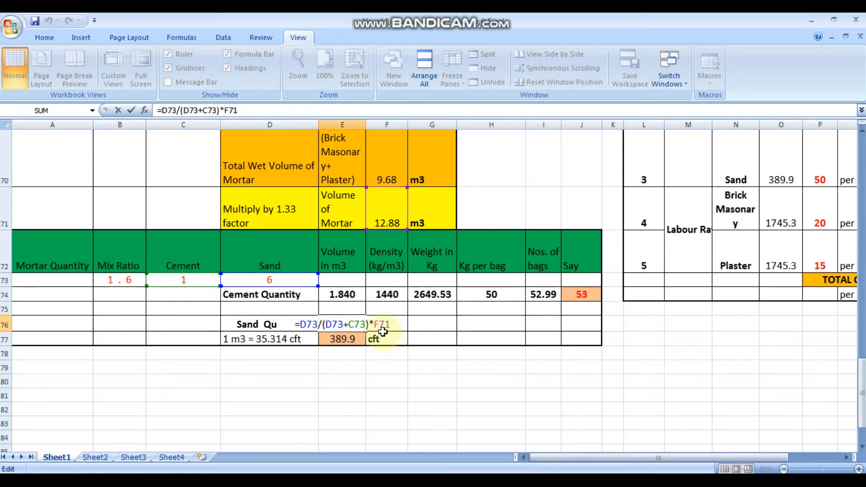
{"action": "key", "text": "Escape"}
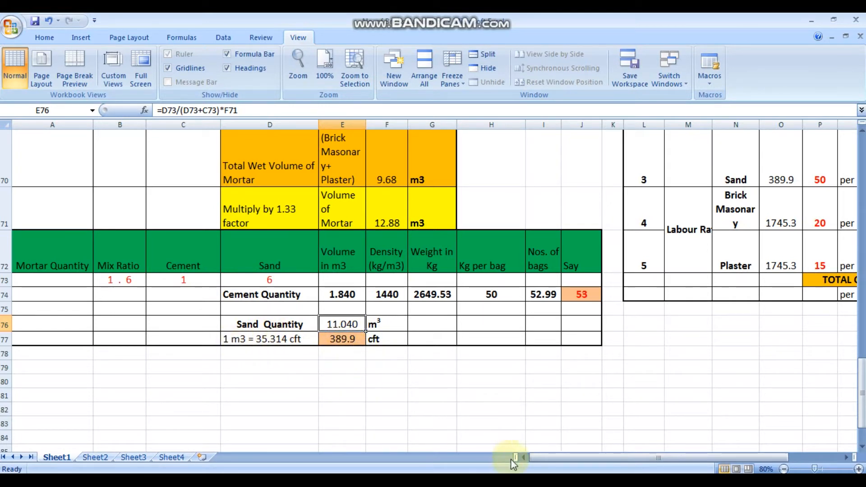
Step: Review the cost table's quantities, rates and costs for bricks, cement, sand and labour, including the total cost
{"action": "left_click_drag", "start_coordinate": [547, 458], "coordinate": [671, 470]}
{"action": "scroll", "coordinate": [576, 435], "scroll_direction": "up", "scroll_amount": 2}
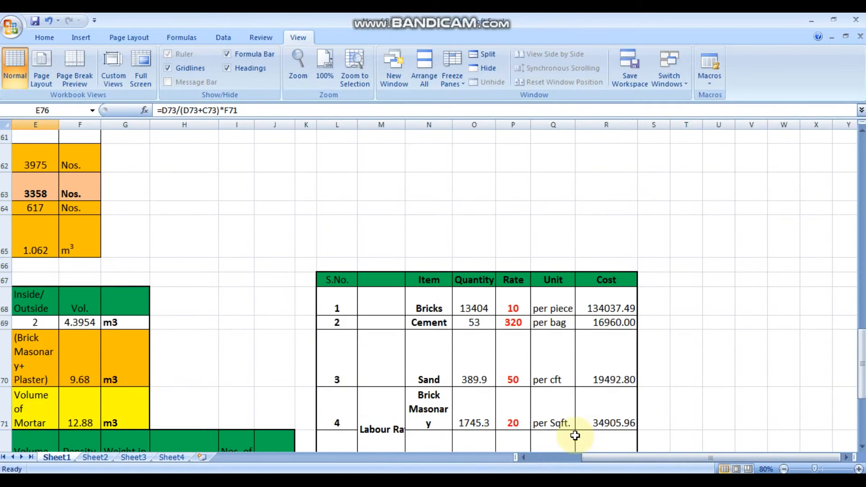
{"action": "scroll", "coordinate": [560, 422], "scroll_direction": "down", "scroll_amount": 1}
{"action": "scroll", "coordinate": [604, 290], "scroll_direction": "up", "scroll_amount": 1}
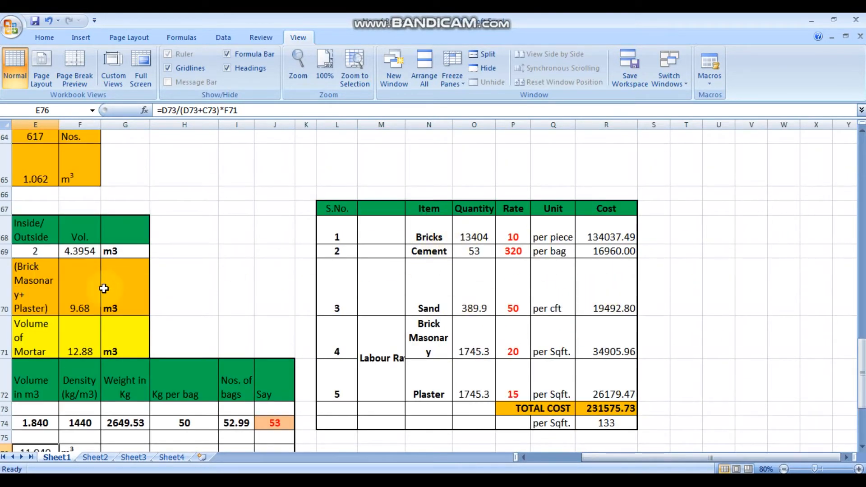
Step: Review the number of bricks with mortar for the 9" wall and the 4" wall
{"action": "left_click_drag", "start_coordinate": [671, 458], "coordinate": [589, 458]}
{"action": "scroll", "coordinate": [434, 406], "scroll_direction": "up", "scroll_amount": 8}
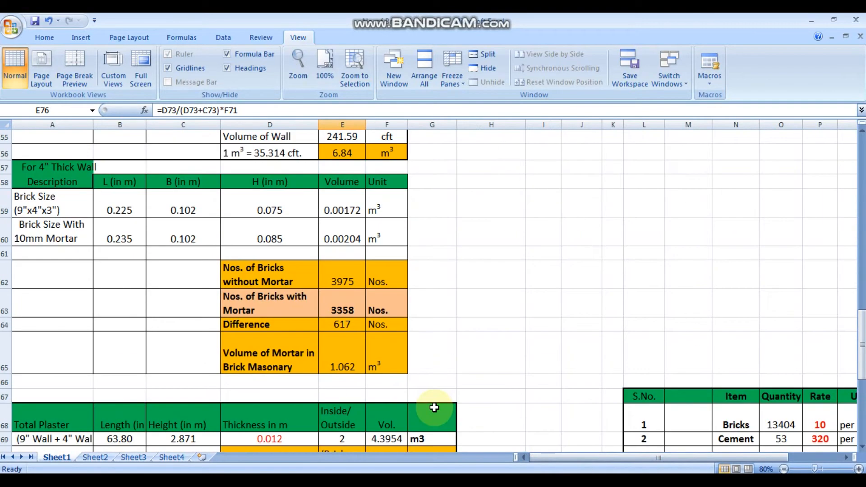
{"action": "scroll", "coordinate": [271, 408], "scroll_direction": "down", "scroll_amount": 4}
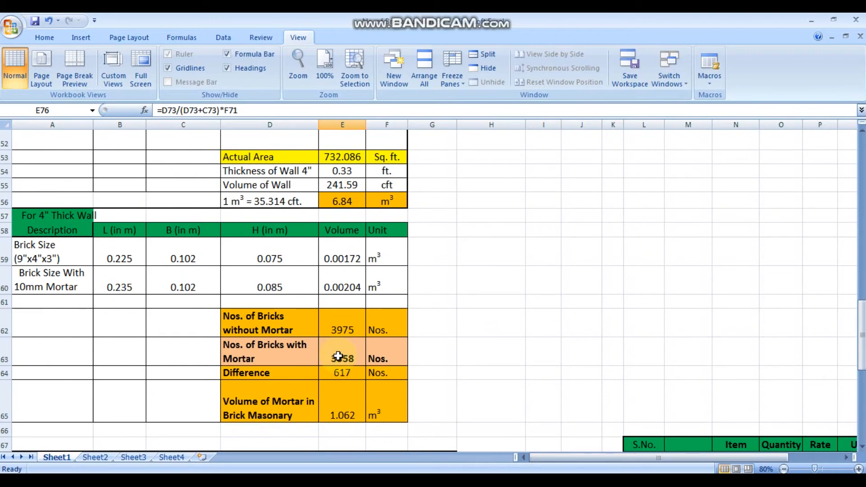
{"action": "scroll", "coordinate": [338, 356], "scroll_direction": "up", "scroll_amount": 14}
{"action": "scroll", "coordinate": [309, 368], "scroll_direction": "down", "scroll_amount": 4}
{"action": "scroll", "coordinate": [306, 369], "scroll_direction": "up", "scroll_amount": 3}
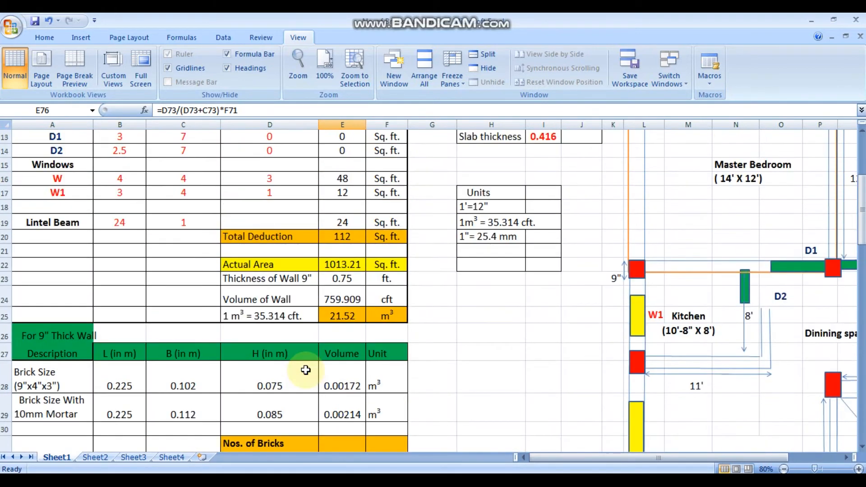
{"action": "scroll", "coordinate": [306, 369], "scroll_direction": "down", "scroll_amount": 3}
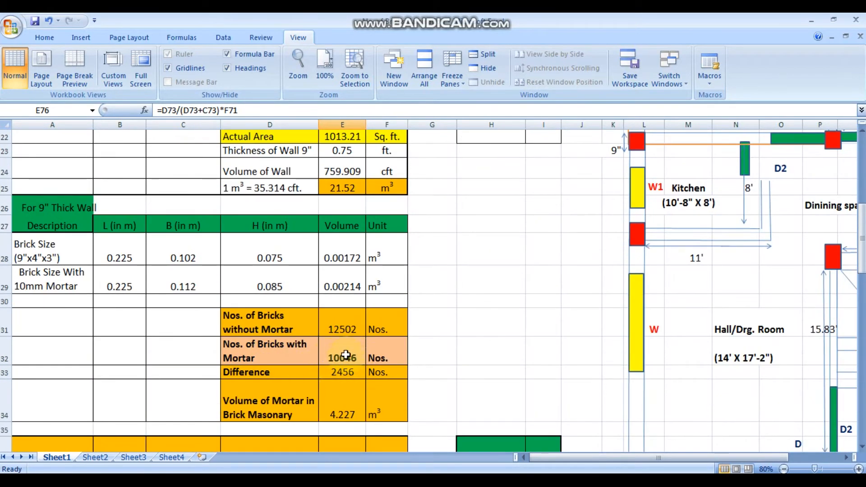
{"action": "scroll", "coordinate": [347, 360], "scroll_direction": "down", "scroll_amount": 9}
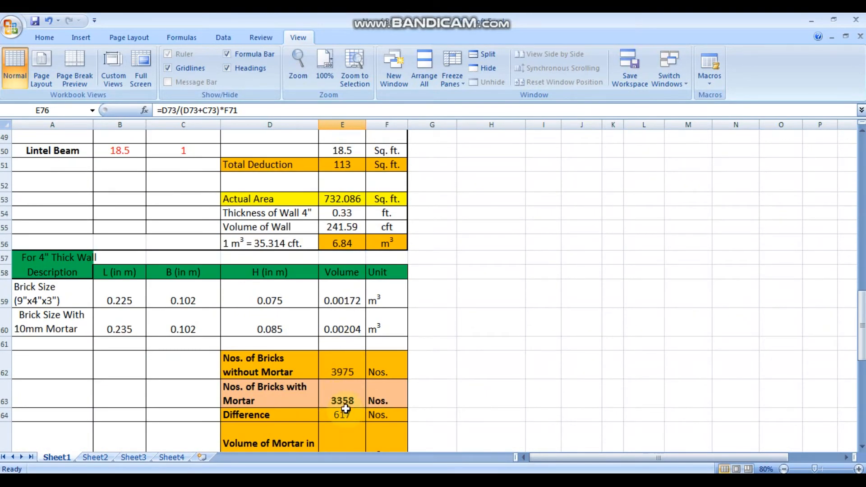
{"action": "scroll", "coordinate": [413, 422], "scroll_direction": "down", "scroll_amount": 5}
Step: Set the brick rate in the cost table to 8 per piece
{"action": "left_click_drag", "start_coordinate": [672, 449], "coordinate": [723, 458]}
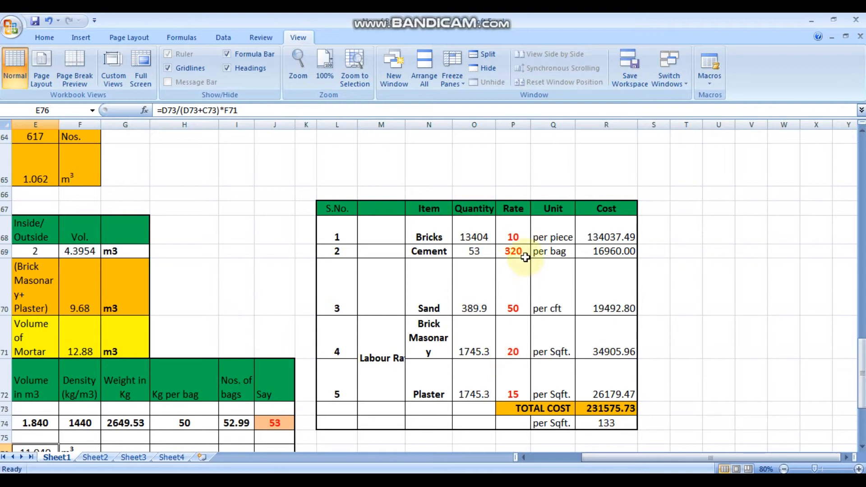
{"action": "double_click", "coordinate": [526, 236]}
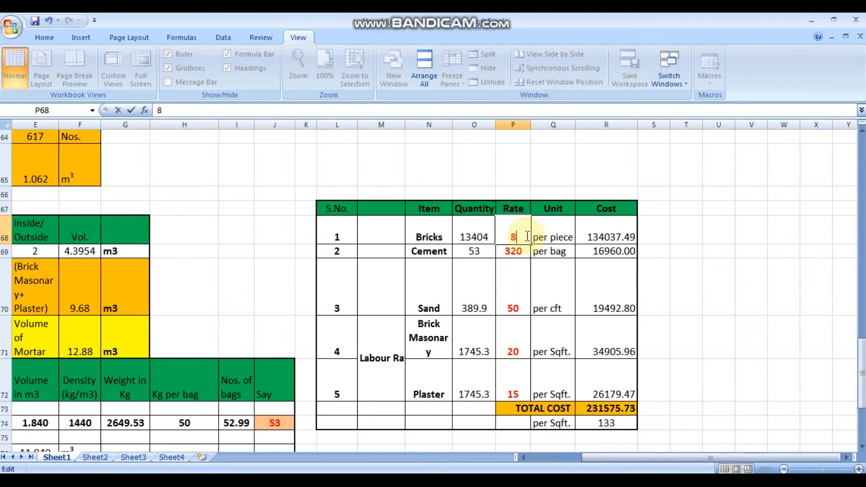
{"action": "type", "text": "8"}
{"action": "left_click", "coordinate": [779, 249]}
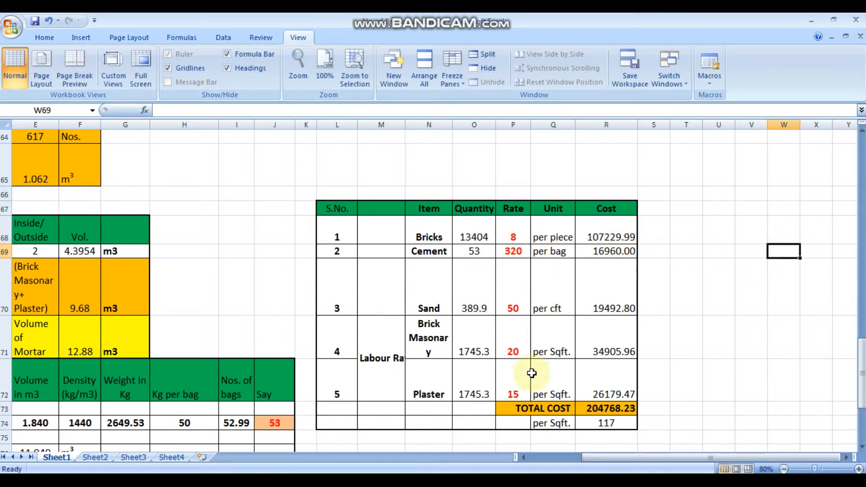
Step: Compare the cement bags and sand quantity in the mortar table with the cement and sand entries in the cost table
{"action": "left_click_drag", "start_coordinate": [617, 459], "coordinate": [581, 466]}
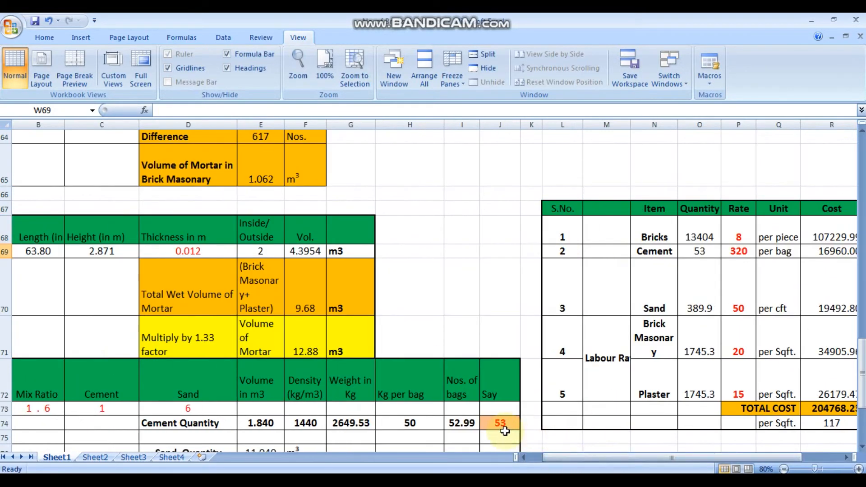
{"action": "scroll", "coordinate": [296, 437], "scroll_direction": "down", "scroll_amount": 1}
{"action": "left_click_drag", "start_coordinate": [692, 457], "coordinate": [730, 457]}
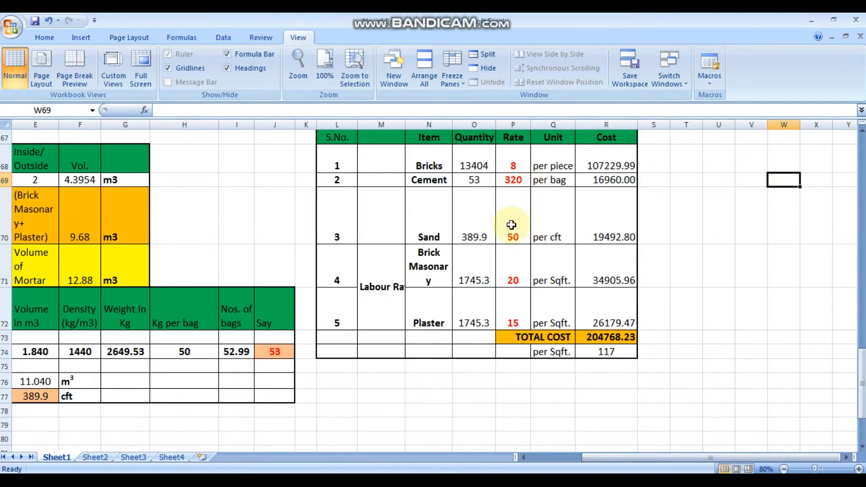
{"action": "scroll", "coordinate": [514, 235], "scroll_direction": "up", "scroll_amount": 1}
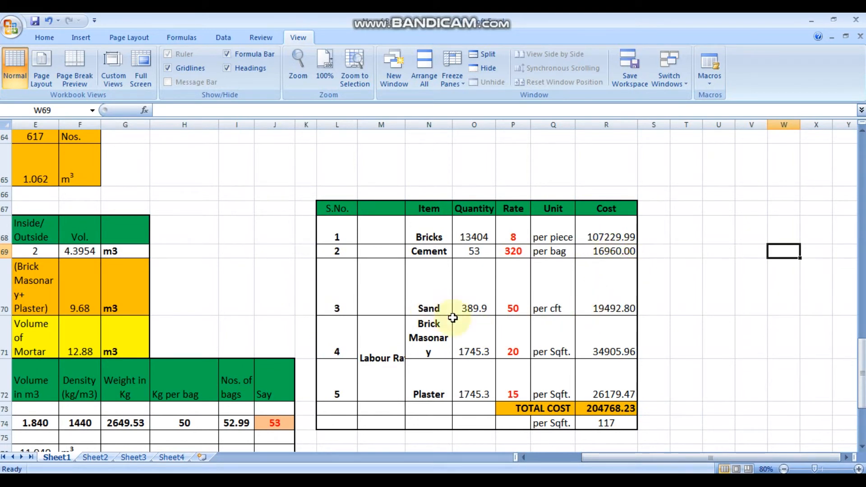
{"action": "left_click_drag", "start_coordinate": [628, 458], "coordinate": [599, 465]}
{"action": "scroll", "coordinate": [240, 367], "scroll_direction": "down", "scroll_amount": 3}
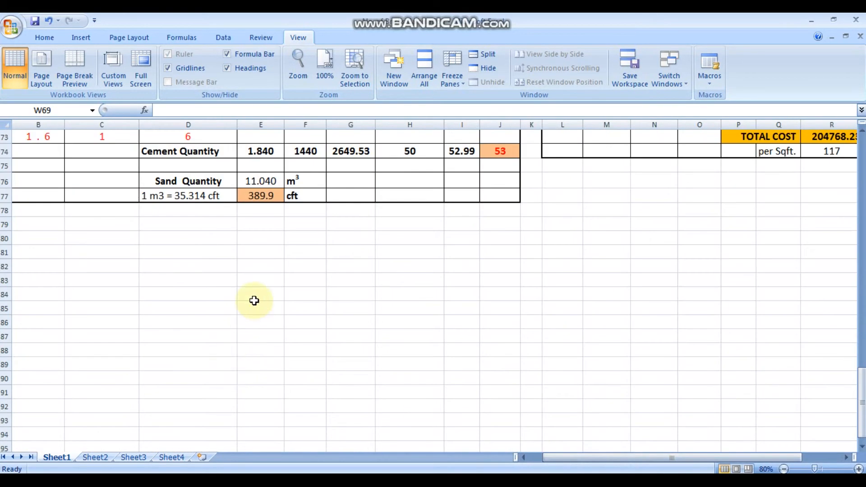
{"action": "scroll", "coordinate": [251, 305], "scroll_direction": "up", "scroll_amount": 1}
{"action": "scroll", "coordinate": [674, 382], "scroll_direction": "up", "scroll_amount": 2}
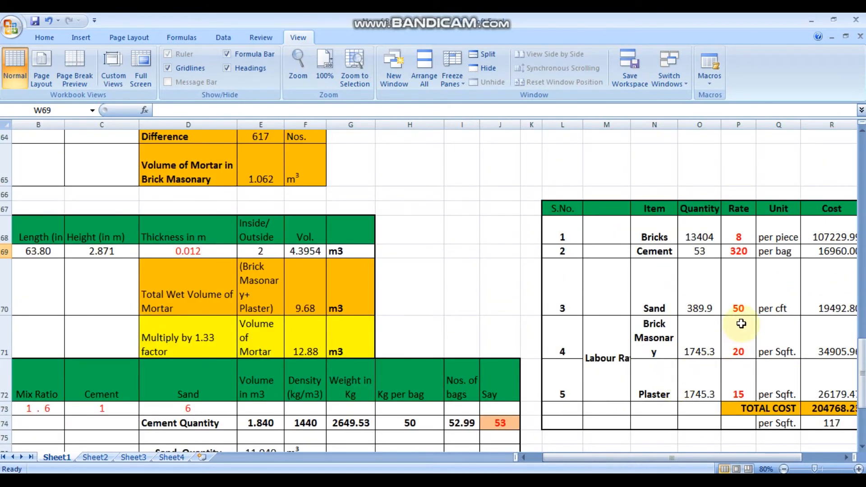
{"action": "scroll", "coordinate": [645, 319], "scroll_direction": "down", "scroll_amount": 3}
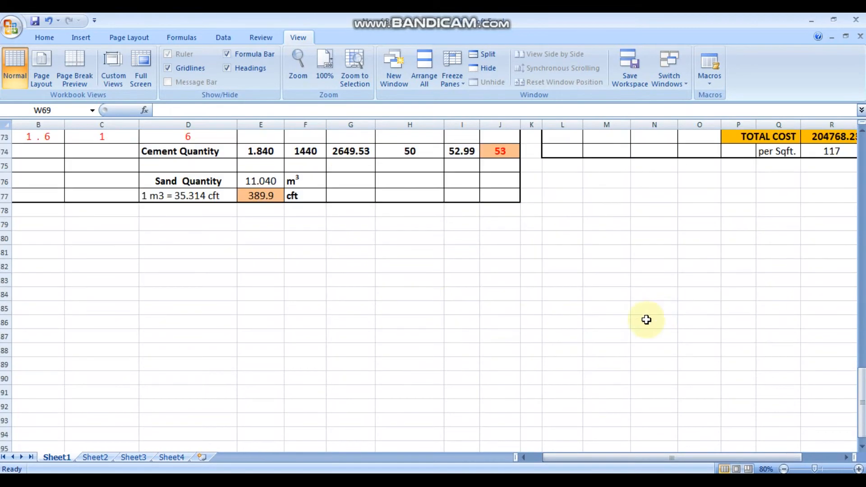
{"action": "scroll", "coordinate": [310, 305], "scroll_direction": "up", "scroll_amount": 1}
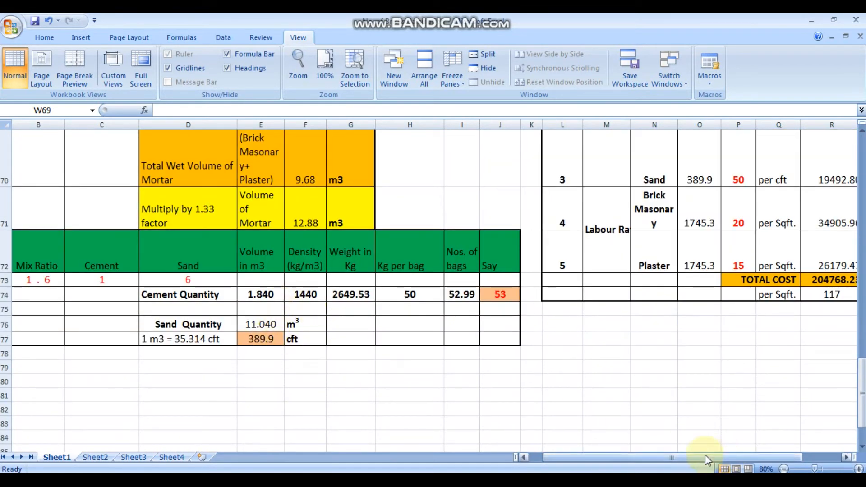
Step: Widen the cost table's Item column and labour rate column so that "Masonary" and "Labour Rate" fit on one line
{"action": "left_click_drag", "start_coordinate": [711, 457], "coordinate": [740, 458]}
{"action": "scroll", "coordinate": [647, 400], "scroll_direction": "up", "scroll_amount": 1}
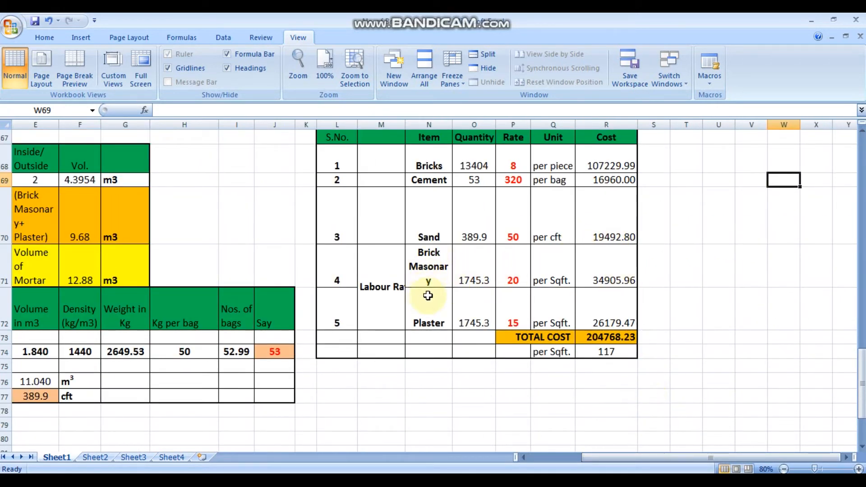
{"action": "left_click_drag", "start_coordinate": [453, 125], "coordinate": [463, 125]}
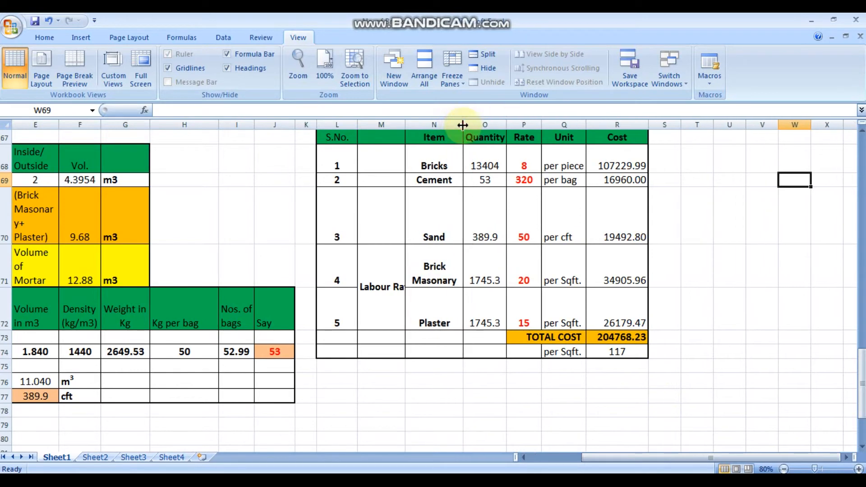
{"action": "left_click", "coordinate": [403, 135]}
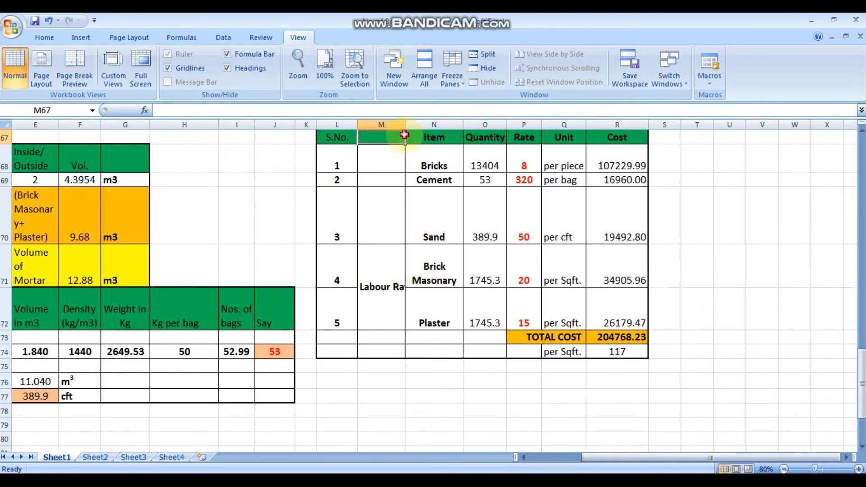
{"action": "left_click", "coordinate": [451, 394]}
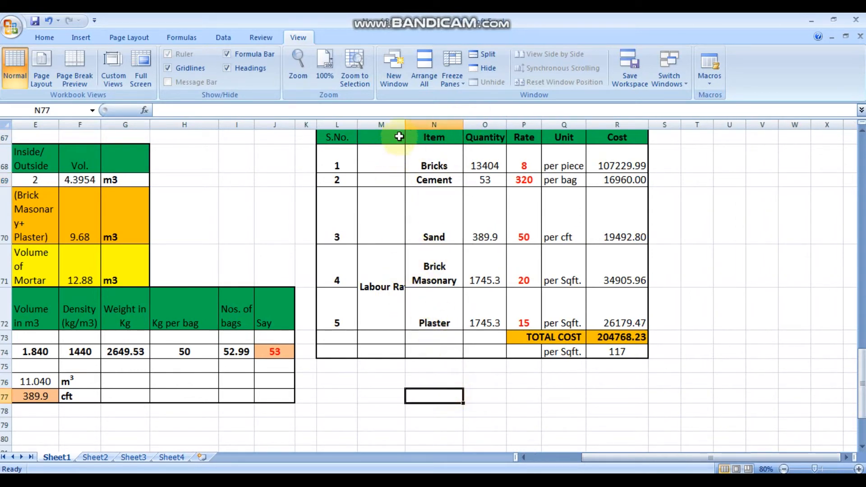
{"action": "left_click_drag", "start_coordinate": [403, 125], "coordinate": [414, 125]}
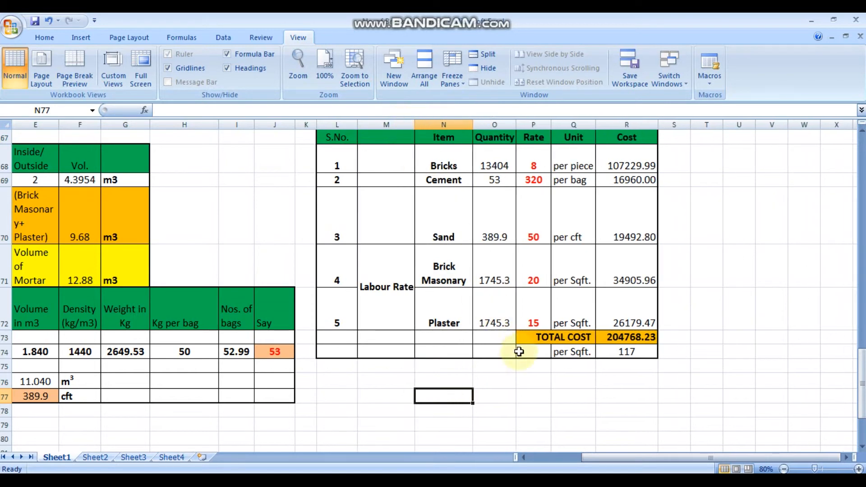
Step: Review the actual areas and brick quantities of the 4" and 9" walls, the house plan and the total cost
{"action": "left_click_drag", "start_coordinate": [605, 462], "coordinate": [526, 457]}
{"action": "scroll", "coordinate": [353, 388], "scroll_direction": "up", "scroll_amount": 8}
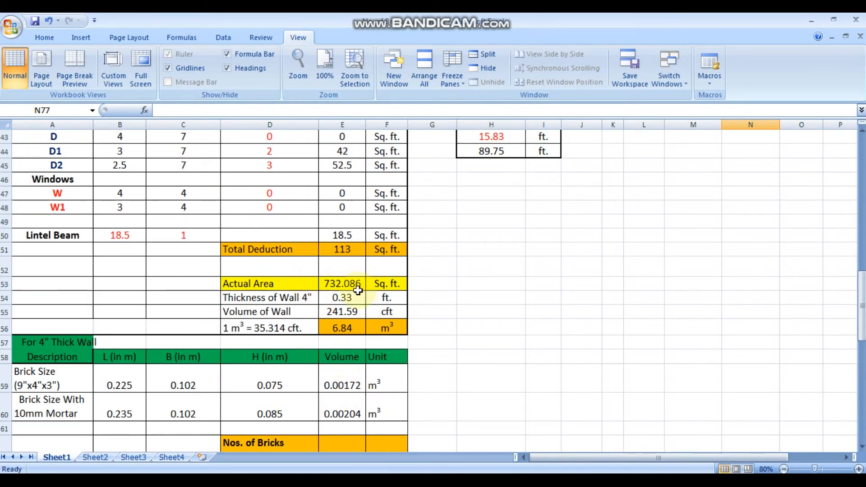
{"action": "scroll", "coordinate": [311, 308], "scroll_direction": "up", "scroll_amount": 3}
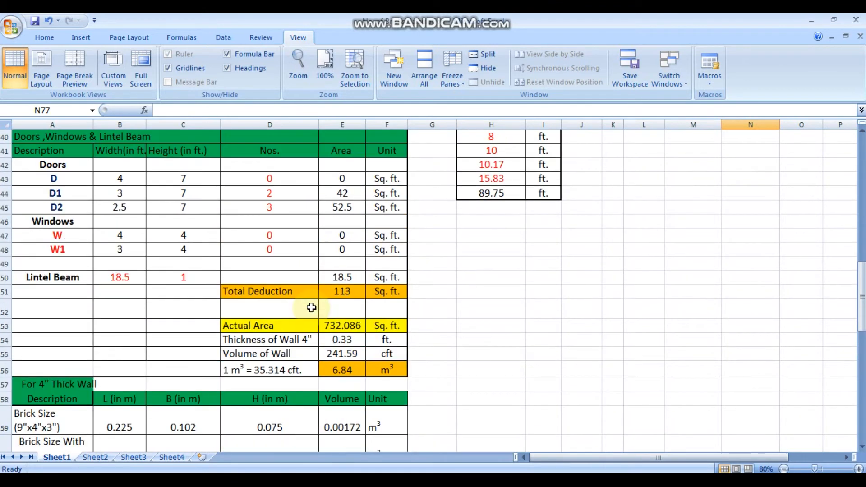
{"action": "scroll", "coordinate": [311, 307], "scroll_direction": "up", "scroll_amount": 4}
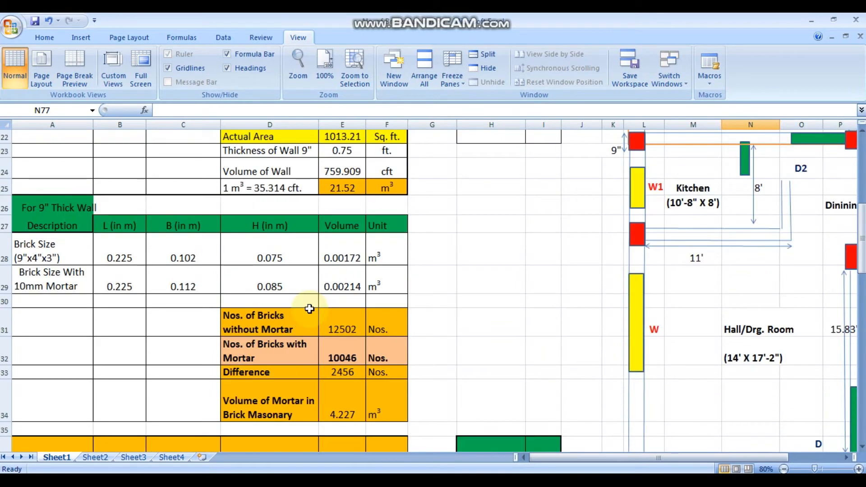
{"action": "scroll", "coordinate": [310, 308], "scroll_direction": "up", "scroll_amount": 2}
{"action": "scroll", "coordinate": [309, 308], "scroll_direction": "down", "scroll_amount": 2}
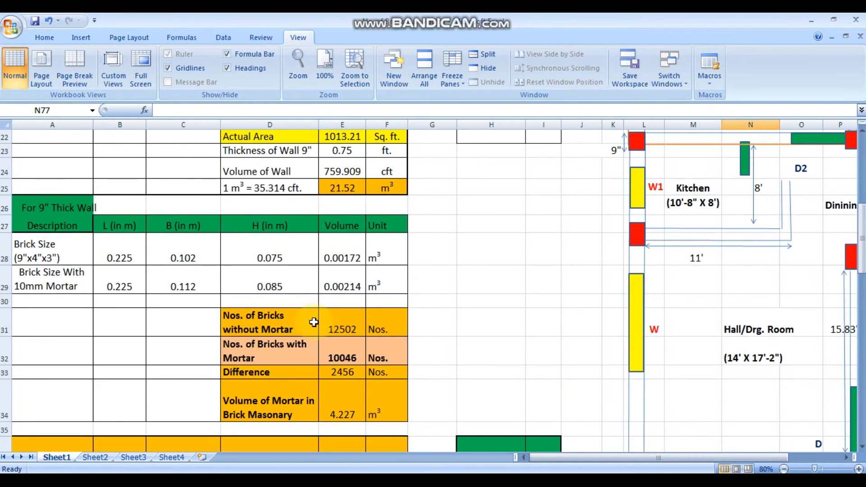
{"action": "scroll", "coordinate": [314, 322], "scroll_direction": "up", "scroll_amount": 2}
{"action": "scroll", "coordinate": [345, 224], "scroll_direction": "down", "scroll_amount": 11}
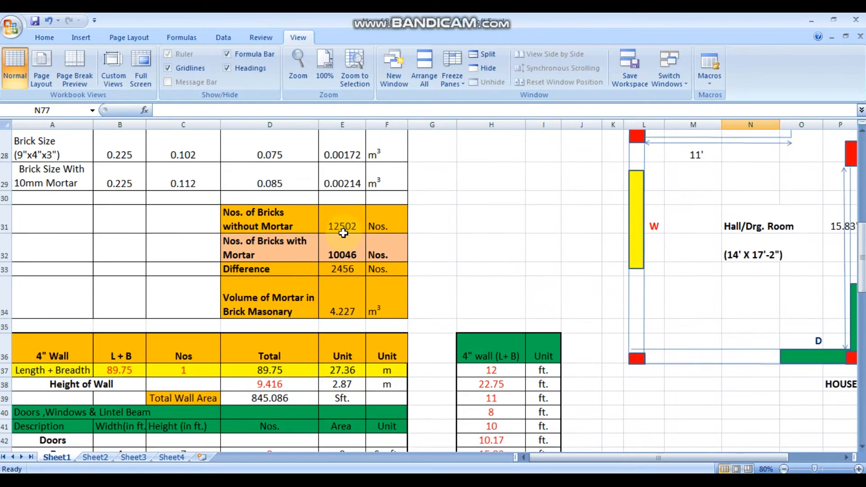
{"action": "scroll", "coordinate": [639, 434], "scroll_direction": "up", "scroll_amount": 1}
{"action": "scroll", "coordinate": [638, 436], "scroll_direction": "down", "scroll_amount": 1}
{"action": "left_click_drag", "start_coordinate": [629, 458], "coordinate": [682, 459]}
{"action": "scroll", "coordinate": [451, 372], "scroll_direction": "up", "scroll_amount": 3}
{"action": "scroll", "coordinate": [445, 371], "scroll_direction": "up", "scroll_amount": 5}
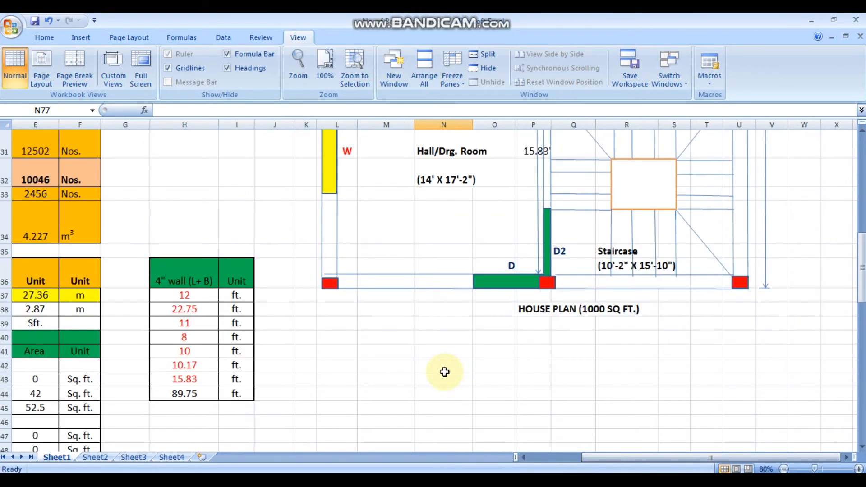
{"action": "scroll", "coordinate": [445, 372], "scroll_direction": "down", "scroll_amount": 14}
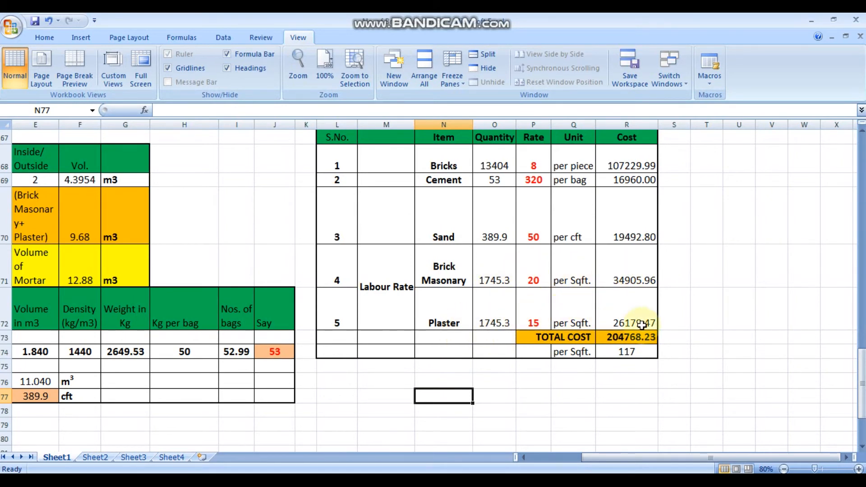
Step: Move the kitchen's green D2 door rectangle in the house plan onto the kitchen's side wall beside the D2 label
{"action": "scroll", "coordinate": [623, 347], "scroll_direction": "up", "scroll_amount": 15}
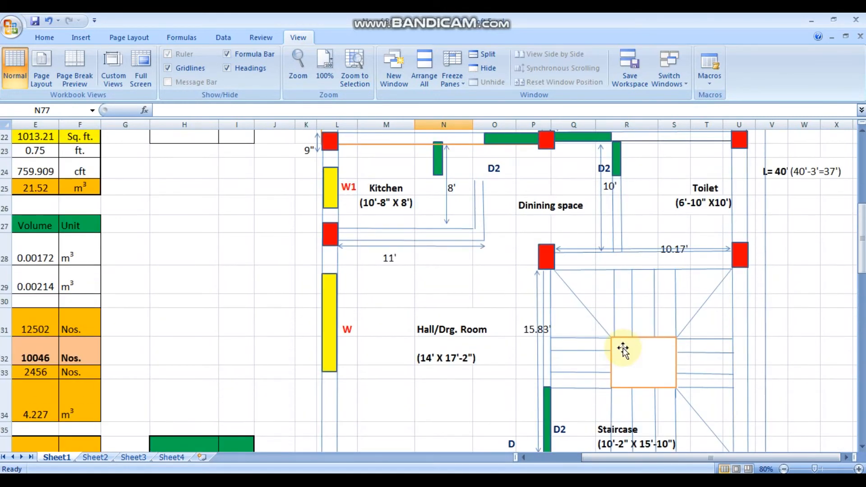
{"action": "scroll", "coordinate": [494, 323], "scroll_direction": "up", "scroll_amount": 1}
{"action": "left_click_drag", "start_coordinate": [443, 206], "coordinate": [483, 209]}
{"action": "scroll", "coordinate": [481, 252], "scroll_direction": "up", "scroll_amount": 2}
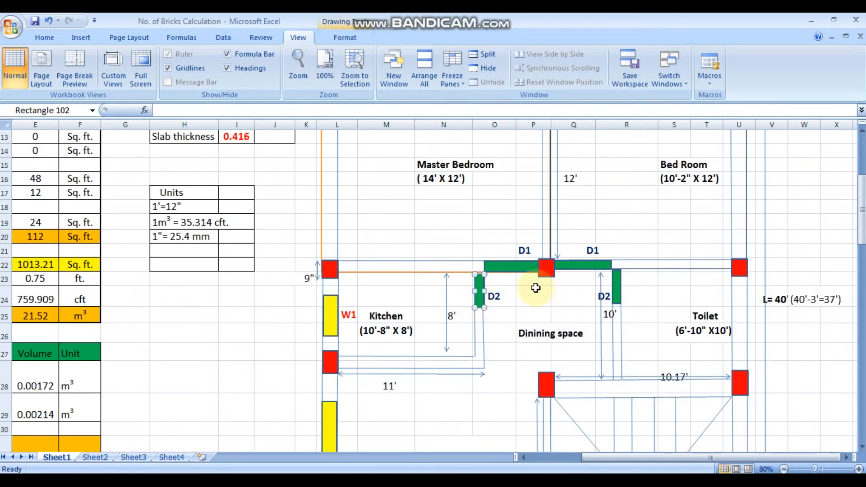
Step: Review the cost table, the 1000 sq ft house plan and the 9" wall's given data at the start of the sheet
{"action": "scroll", "coordinate": [537, 287], "scroll_direction": "down", "scroll_amount": 6}
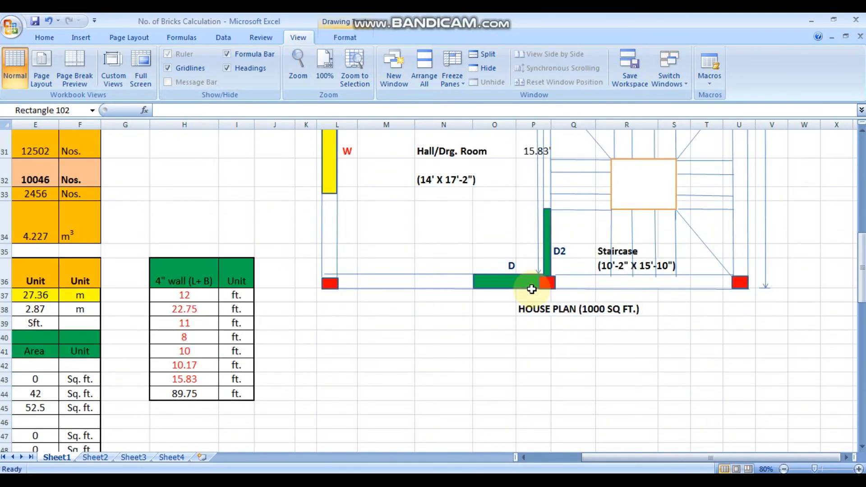
{"action": "scroll", "coordinate": [532, 289], "scroll_direction": "down", "scroll_amount": 11}
{"action": "scroll", "coordinate": [604, 350], "scroll_direction": "down", "scroll_amount": 1}
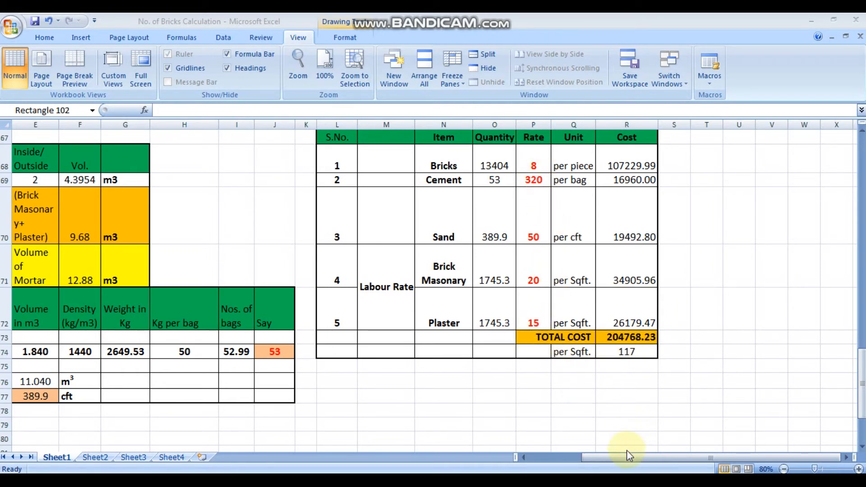
{"action": "scroll", "coordinate": [756, 388], "scroll_direction": "up", "scroll_amount": 12}
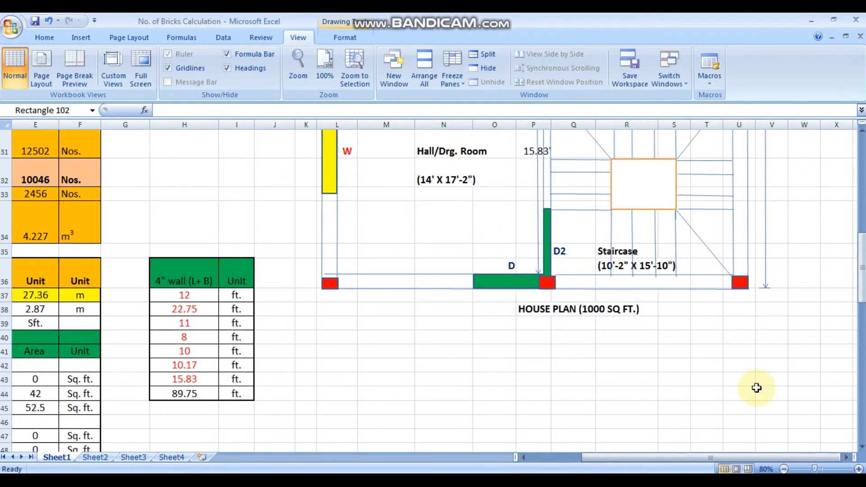
{"action": "scroll", "coordinate": [756, 388], "scroll_direction": "up", "scroll_amount": 9}
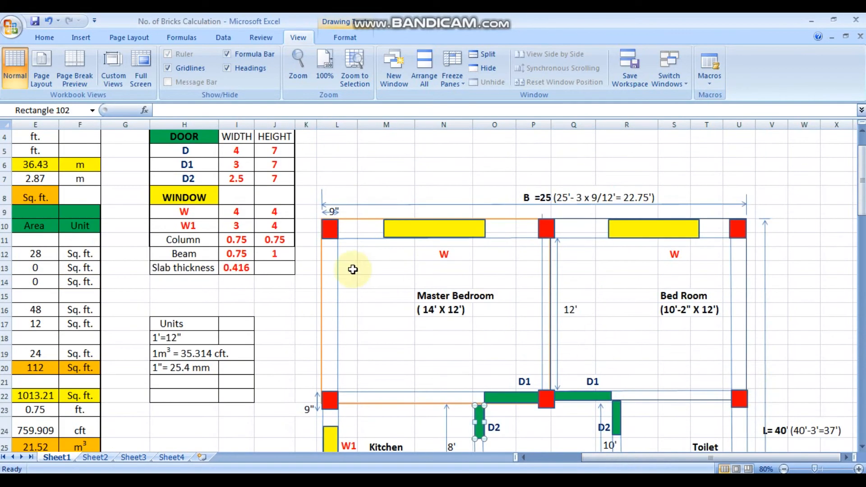
{"action": "scroll", "coordinate": [499, 219], "scroll_direction": "down", "scroll_amount": 1}
{"action": "scroll", "coordinate": [348, 340], "scroll_direction": "down", "scroll_amount": 6}
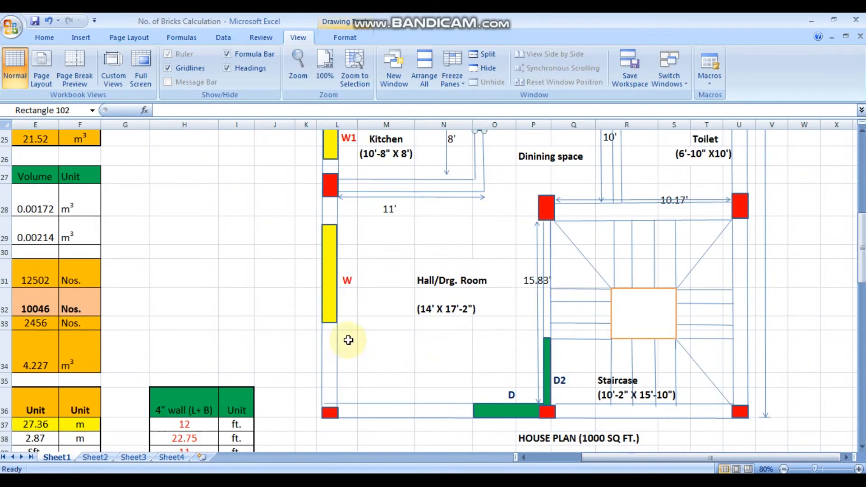
{"action": "scroll", "coordinate": [651, 396], "scroll_direction": "up", "scroll_amount": 2}
{"action": "left_click_drag", "start_coordinate": [614, 457], "coordinate": [564, 458]}
{"action": "scroll", "coordinate": [46, 316], "scroll_direction": "up", "scroll_amount": 6}
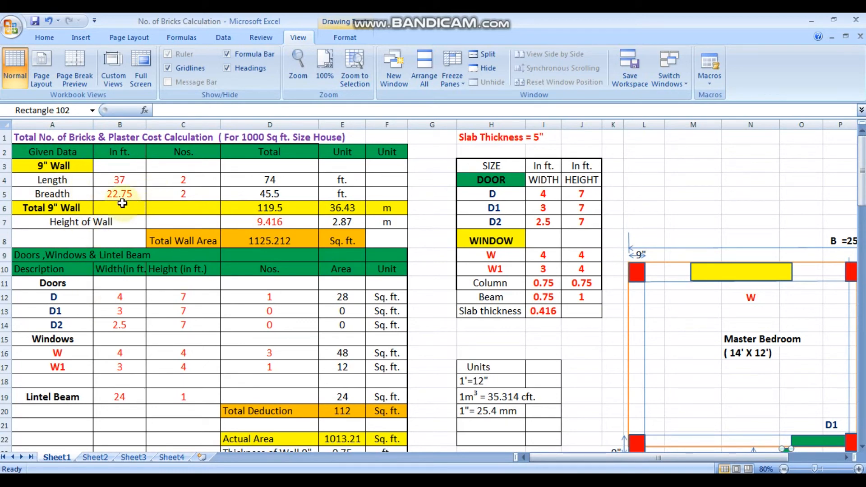
Step: Review the 9" wall's deductions, volume and brick quantities, and the 4" wall's lengths against the house plan
{"action": "scroll", "coordinate": [120, 297], "scroll_direction": "down", "scroll_amount": 2}
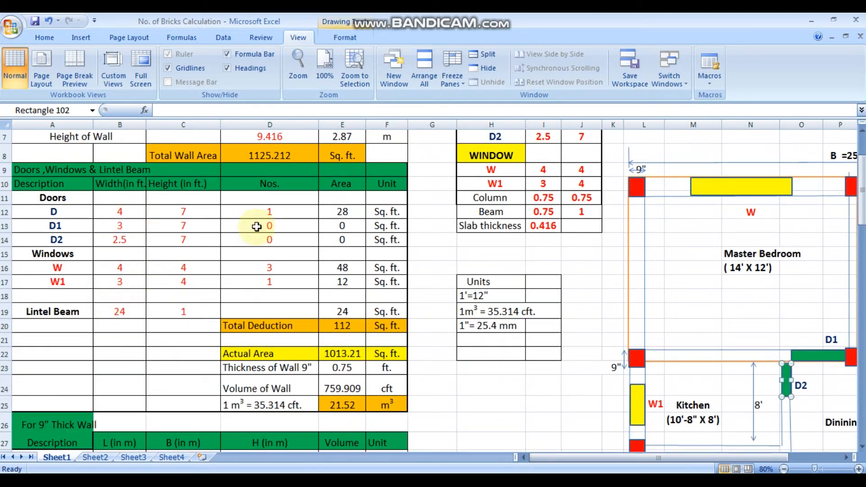
{"action": "scroll", "coordinate": [170, 286], "scroll_direction": "down", "scroll_amount": 2}
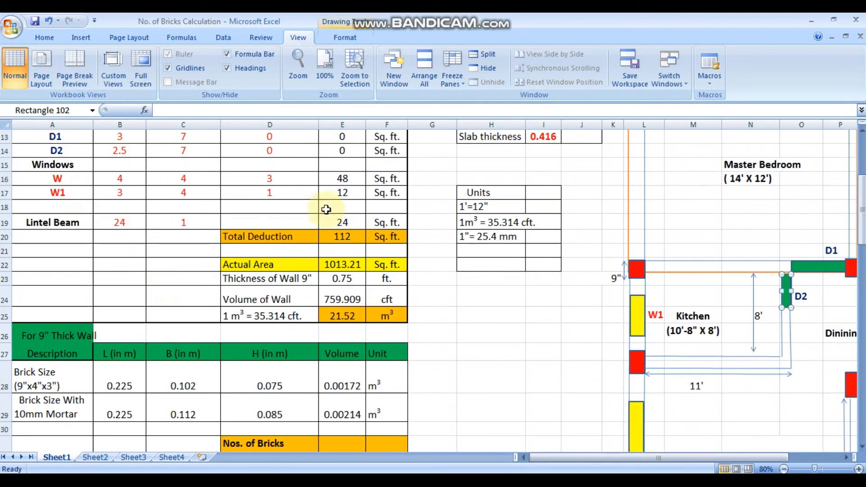
{"action": "scroll", "coordinate": [333, 280], "scroll_direction": "down", "scroll_amount": 4}
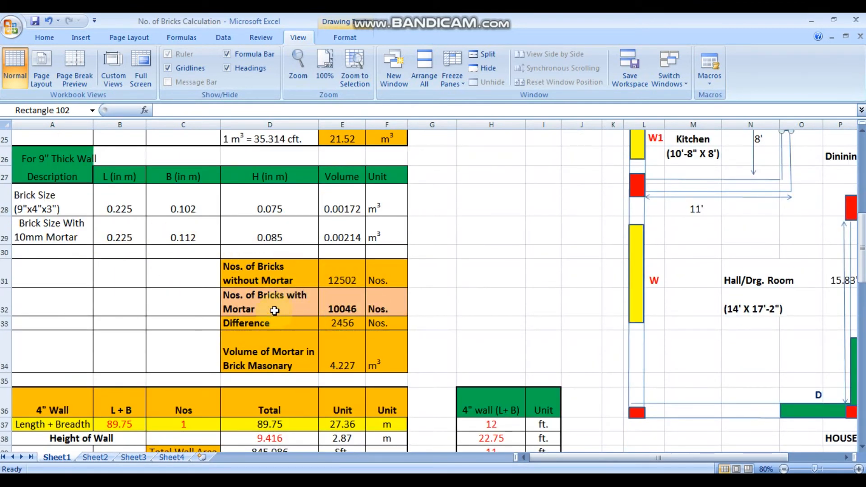
{"action": "scroll", "coordinate": [365, 309], "scroll_direction": "down", "scroll_amount": 4}
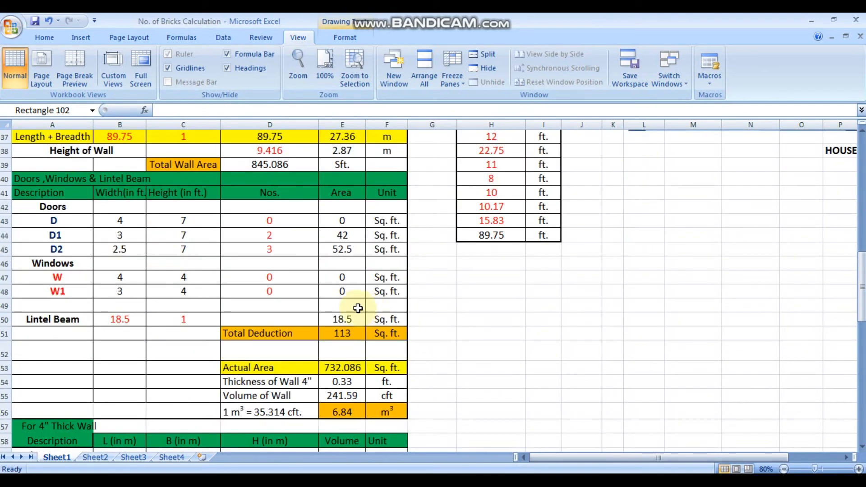
{"action": "scroll", "coordinate": [149, 282], "scroll_direction": "up", "scroll_amount": 2}
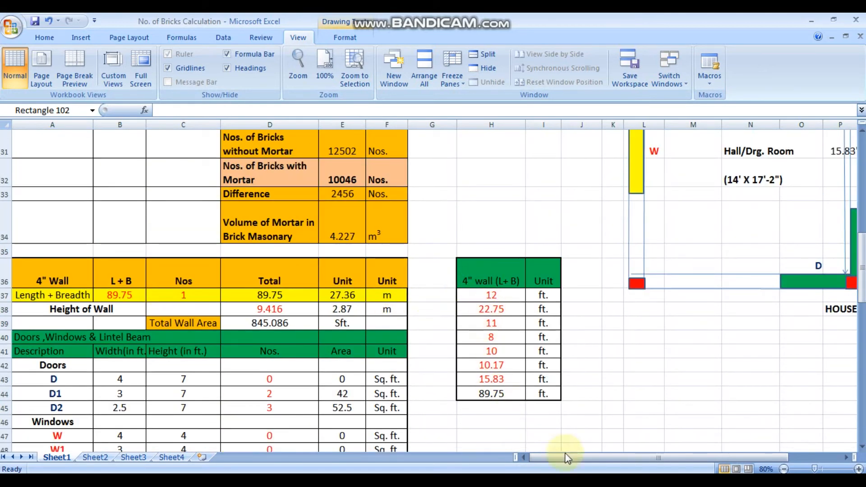
{"action": "left_click_drag", "start_coordinate": [592, 466], "coordinate": [692, 464]}
{"action": "scroll", "coordinate": [711, 379], "scroll_direction": "up", "scroll_amount": 5}
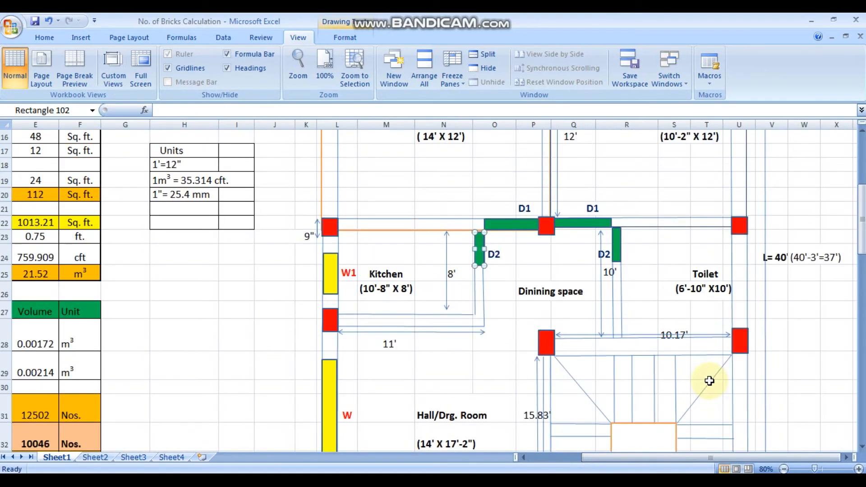
{"action": "scroll", "coordinate": [711, 378], "scroll_direction": "down", "scroll_amount": 1}
{"action": "left_click_drag", "start_coordinate": [636, 460], "coordinate": [557, 458]}
{"action": "scroll", "coordinate": [448, 354], "scroll_direction": "down", "scroll_amount": 5}
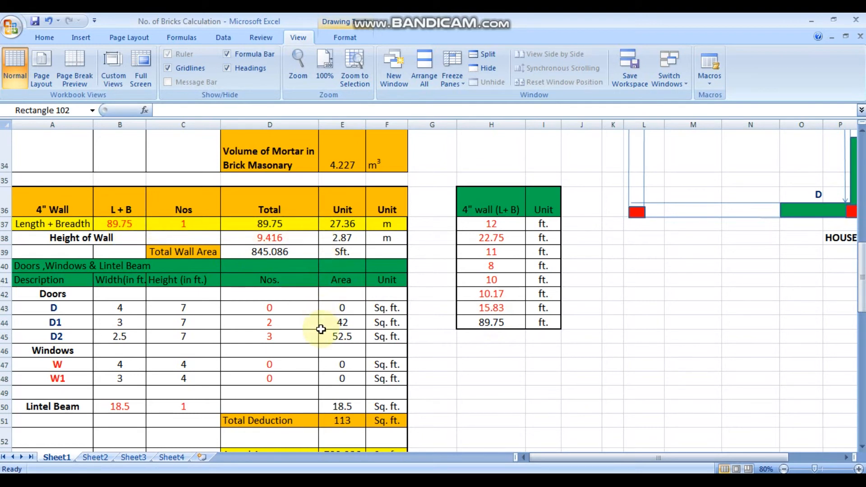
Step: Review the 4" wall's deductions and brick quantities, then the plaster, mortar, cement and sand calculations
{"action": "scroll", "coordinate": [271, 261], "scroll_direction": "down", "scroll_amount": 1}
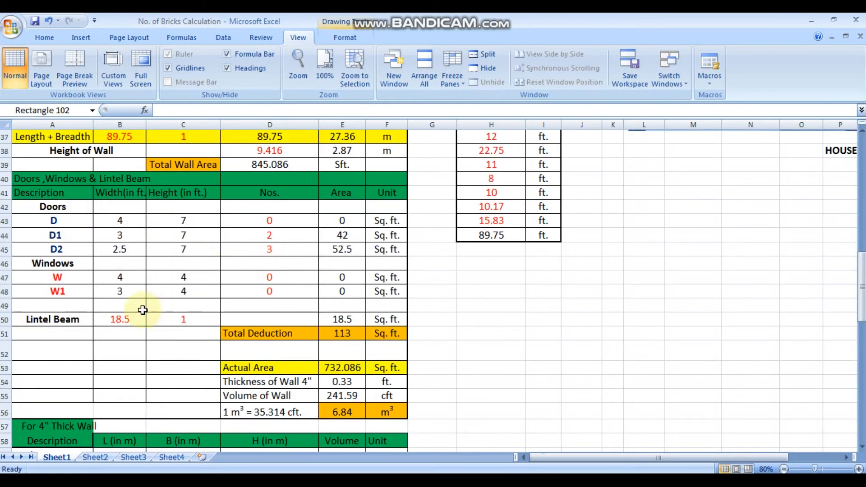
{"action": "scroll", "coordinate": [228, 299], "scroll_direction": "down", "scroll_amount": 3}
{"action": "scroll", "coordinate": [201, 292], "scroll_direction": "up", "scroll_amount": 2}
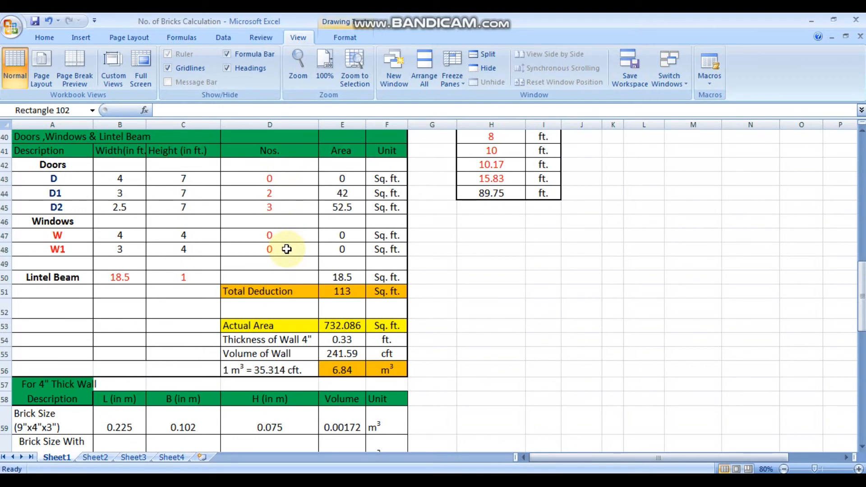
{"action": "scroll", "coordinate": [286, 249], "scroll_direction": "down", "scroll_amount": 1}
{"action": "scroll", "coordinate": [286, 249], "scroll_direction": "down", "scroll_amount": 1}
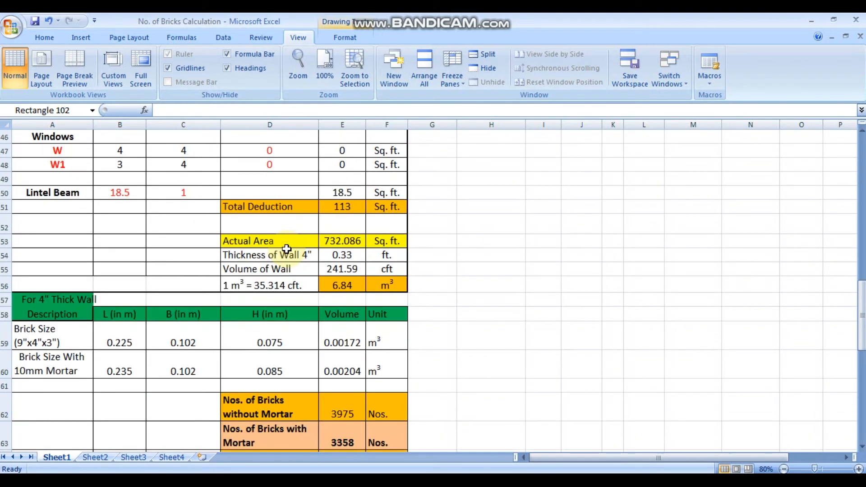
{"action": "scroll", "coordinate": [287, 250], "scroll_direction": "down", "scroll_amount": 2}
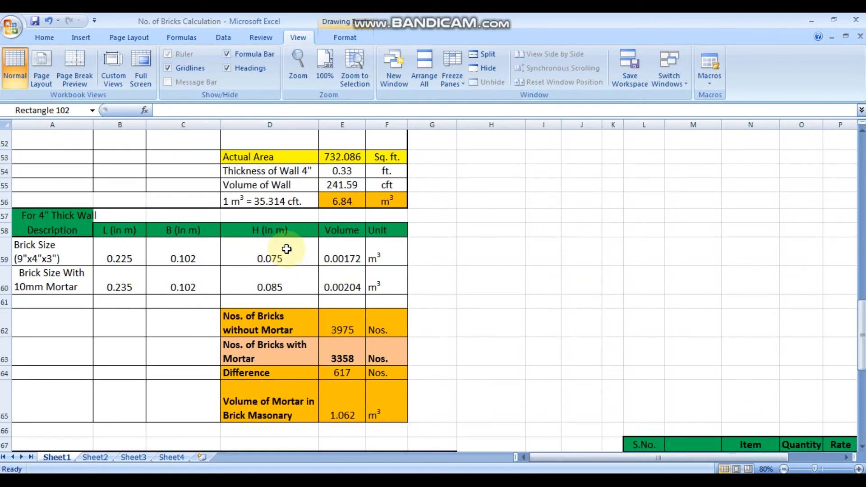
{"action": "scroll", "coordinate": [273, 246], "scroll_direction": "down", "scroll_amount": 4}
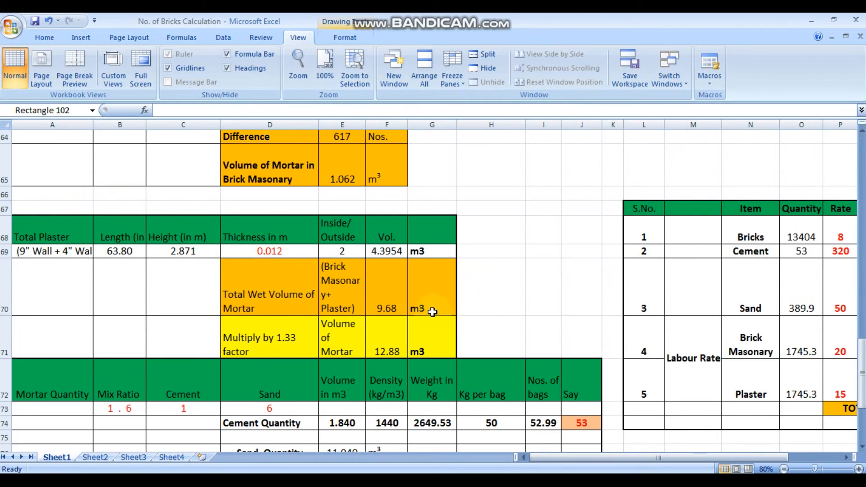
{"action": "scroll", "coordinate": [383, 252], "scroll_direction": "down", "scroll_amount": 1}
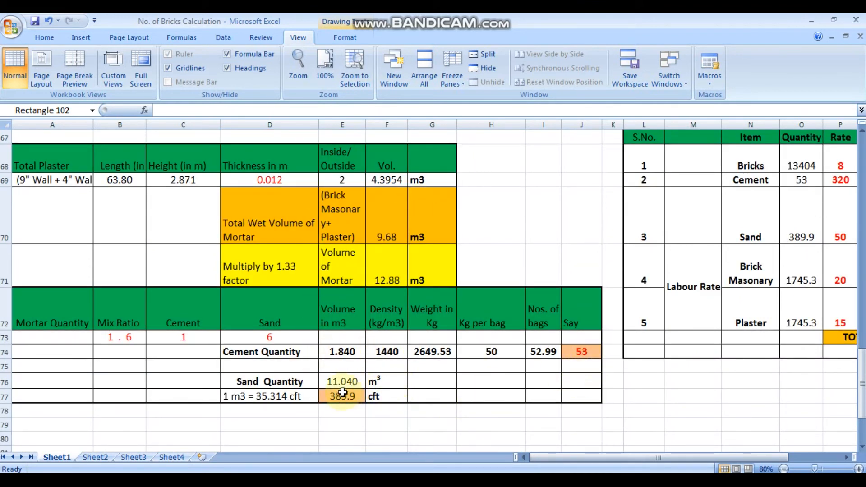
Step: Set the 9" wall's length to 50 ft and its breadth to 40 ft in the given data
{"action": "left_click_drag", "start_coordinate": [570, 459], "coordinate": [548, 462]}
{"action": "scroll", "coordinate": [185, 344], "scroll_direction": "up", "scroll_amount": 12}
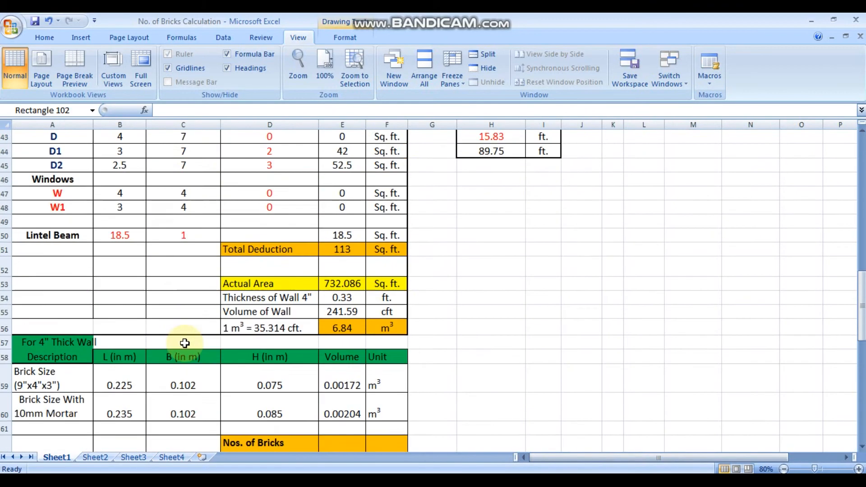
{"action": "scroll", "coordinate": [184, 344], "scroll_direction": "up", "scroll_amount": 10}
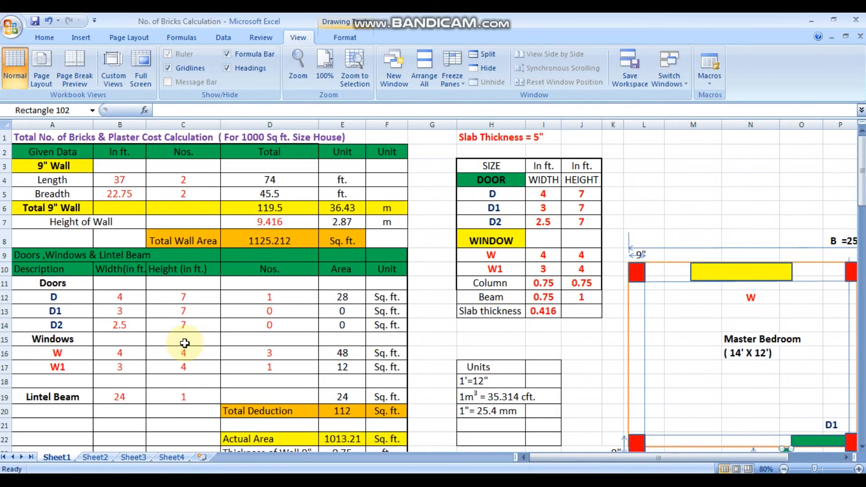
{"action": "double_click", "coordinate": [136, 179]}
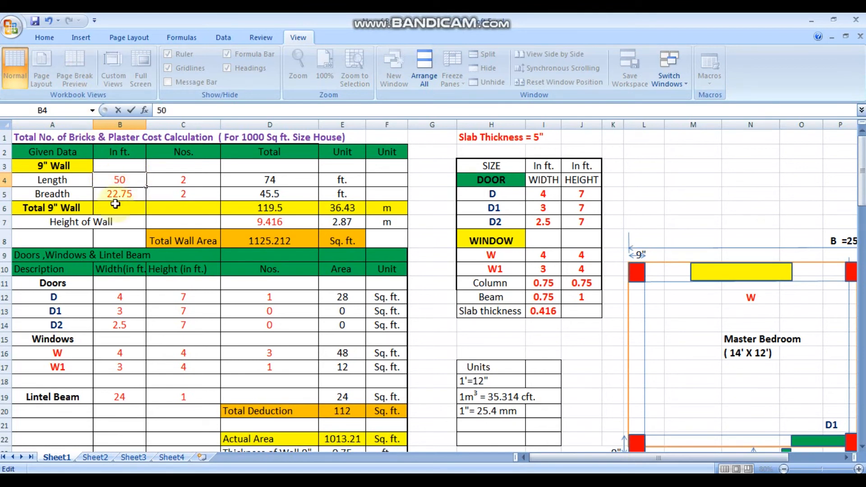
{"action": "left_click", "coordinate": [112, 221]}
{"action": "double_click", "coordinate": [133, 193]}
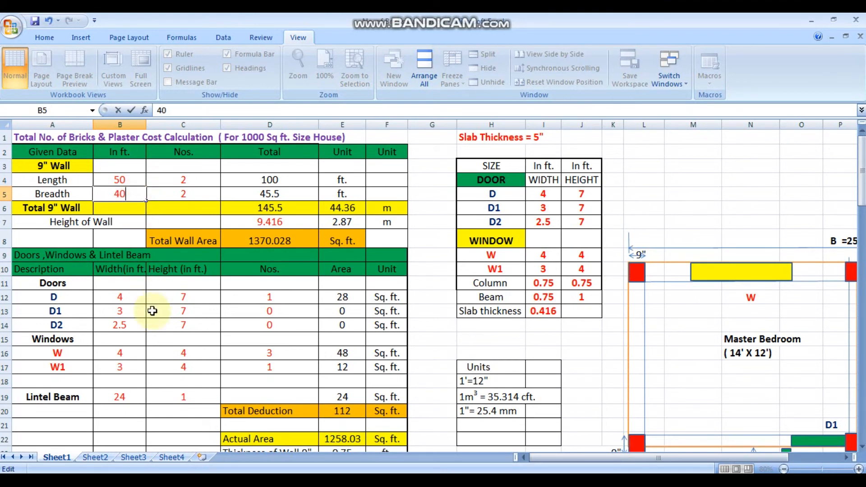
{"action": "left_click", "coordinate": [175, 337]}
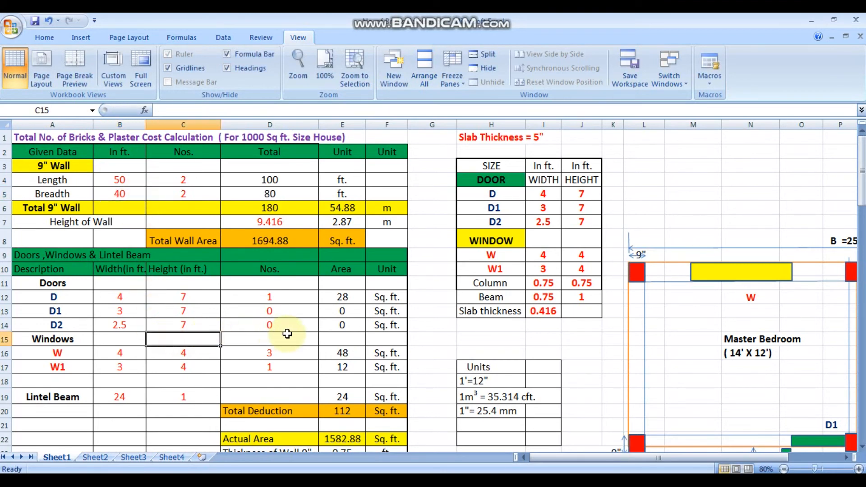
Step: Check the recalculated 9" wall area, volume and brick quantities, and compare the 4" wall and plaster figures
{"action": "scroll", "coordinate": [284, 331], "scroll_direction": "down", "scroll_amount": 1}
{"action": "scroll", "coordinate": [239, 290], "scroll_direction": "down", "scroll_amount": 3}
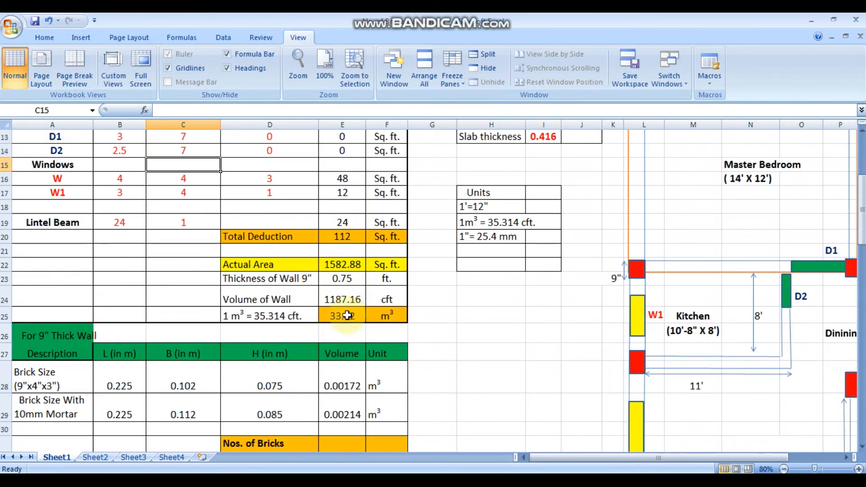
{"action": "scroll", "coordinate": [315, 305], "scroll_direction": "down", "scroll_amount": 2}
{"action": "scroll", "coordinate": [312, 307], "scroll_direction": "down", "scroll_amount": 2}
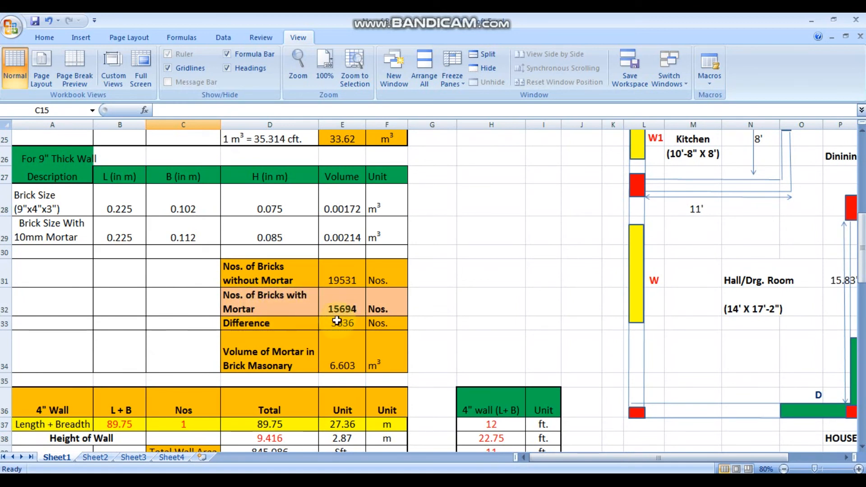
{"action": "scroll", "coordinate": [353, 334], "scroll_direction": "down", "scroll_amount": 2}
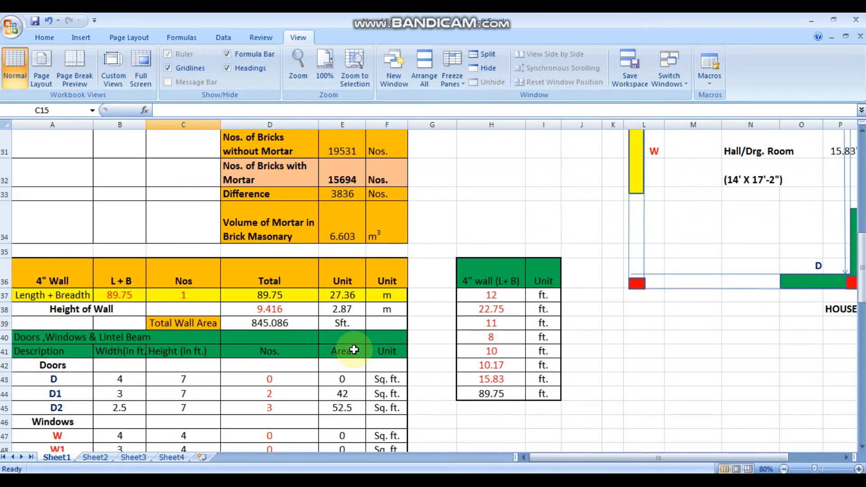
{"action": "scroll", "coordinate": [354, 350], "scroll_direction": "up", "scroll_amount": 10}
{"action": "scroll", "coordinate": [357, 354], "scroll_direction": "down", "scroll_amount": 4}
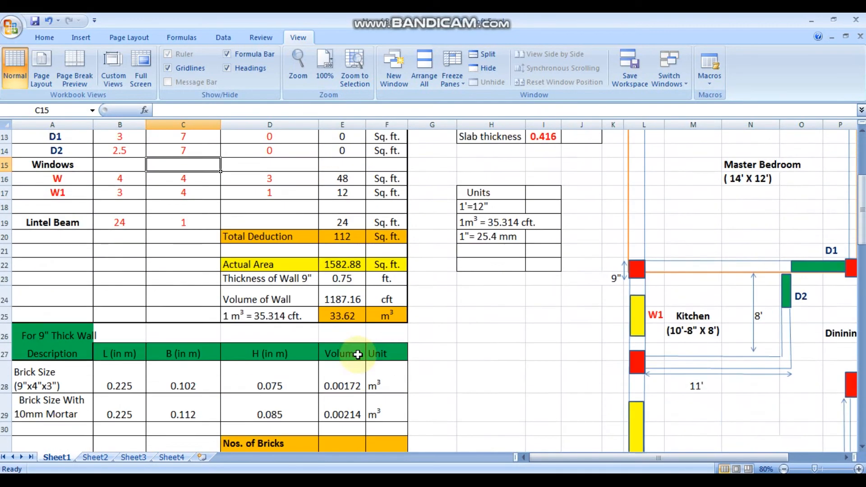
{"action": "scroll", "coordinate": [358, 354], "scroll_direction": "down", "scroll_amount": 6}
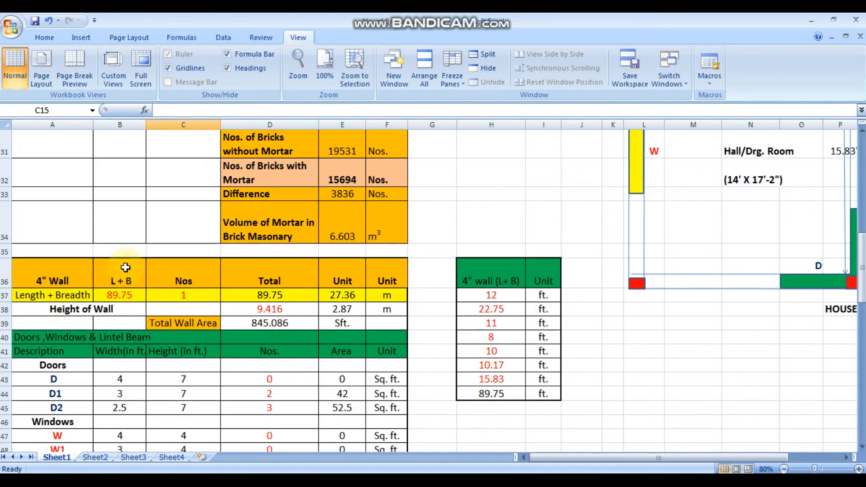
{"action": "scroll", "coordinate": [179, 332], "scroll_direction": "down", "scroll_amount": 2}
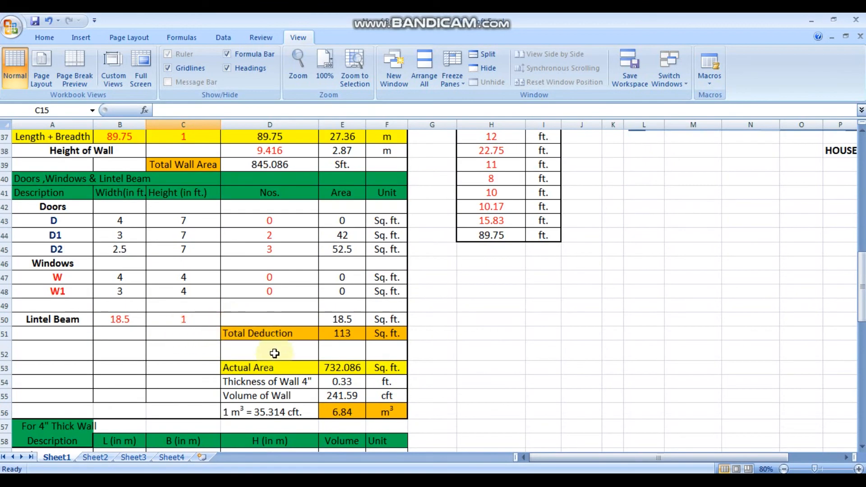
{"action": "scroll", "coordinate": [274, 353], "scroll_direction": "down", "scroll_amount": 7}
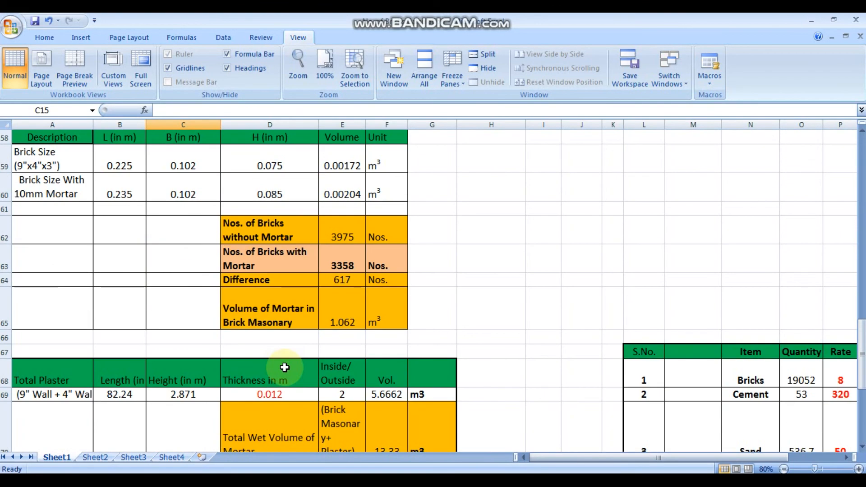
Step: Set the rounded "Say" number of cement bags in the mortar quantity table to 73
{"action": "scroll", "coordinate": [333, 305], "scroll_direction": "down", "scroll_amount": 1}
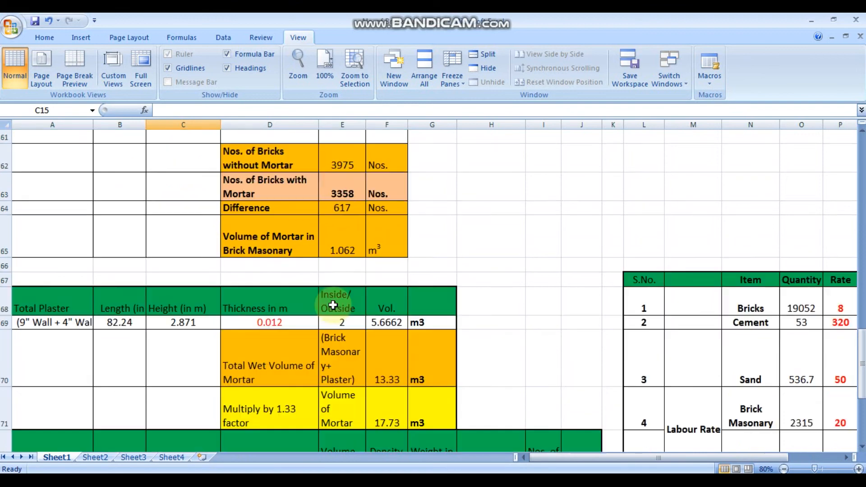
{"action": "scroll", "coordinate": [333, 305], "scroll_direction": "down", "scroll_amount": 2}
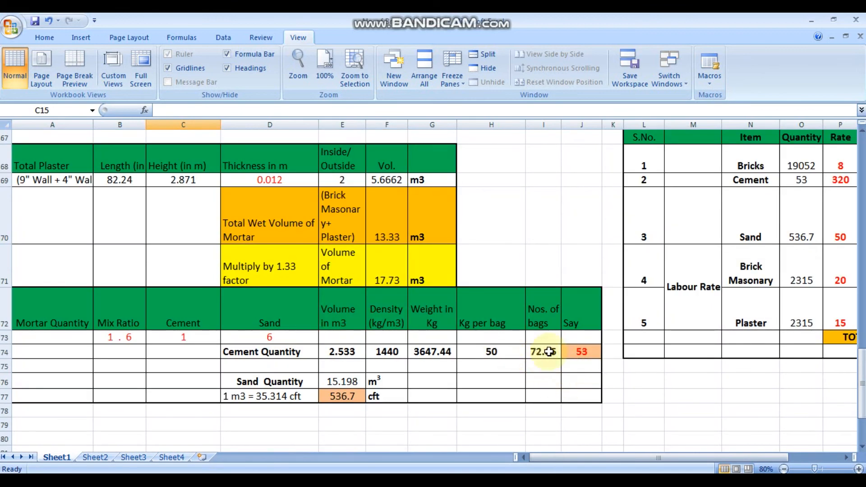
{"action": "double_click", "coordinate": [586, 352]}
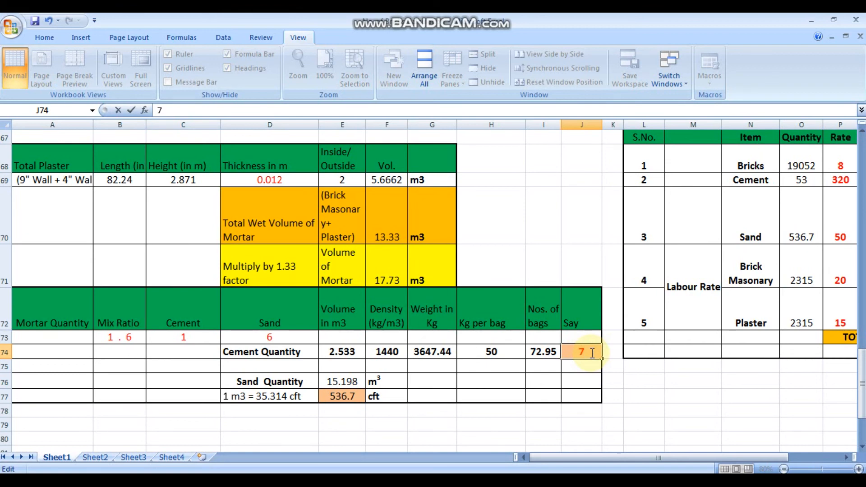
{"action": "left_click", "coordinate": [706, 396]}
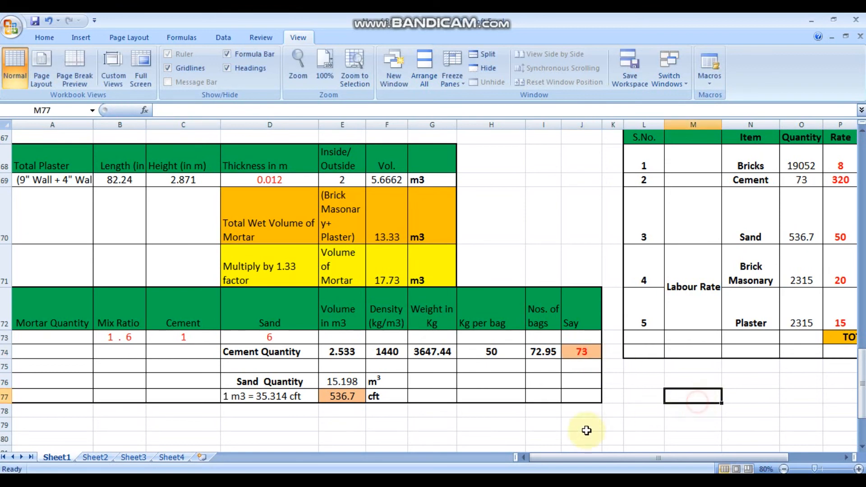
Step: Review the recalculated total cost and cost per sq ft, the house plan and the 9" wall's given data
{"action": "left_click_drag", "start_coordinate": [583, 455], "coordinate": [684, 459]}
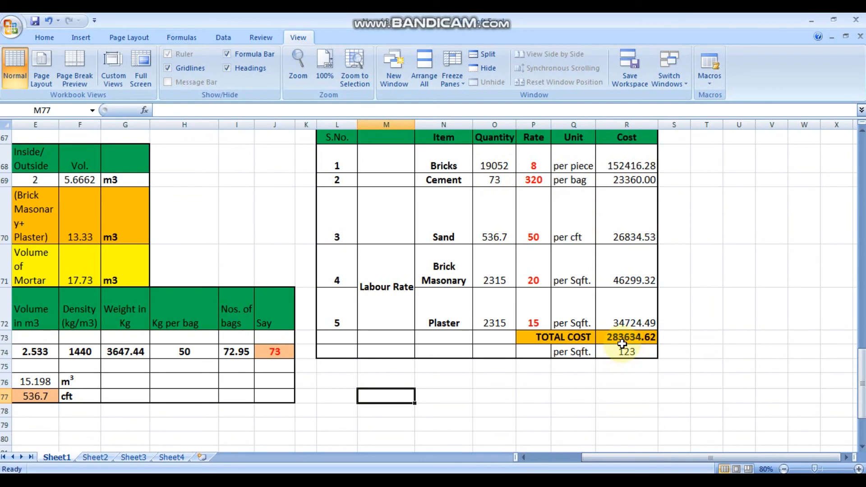
{"action": "scroll", "coordinate": [606, 327], "scroll_direction": "up", "scroll_amount": 16}
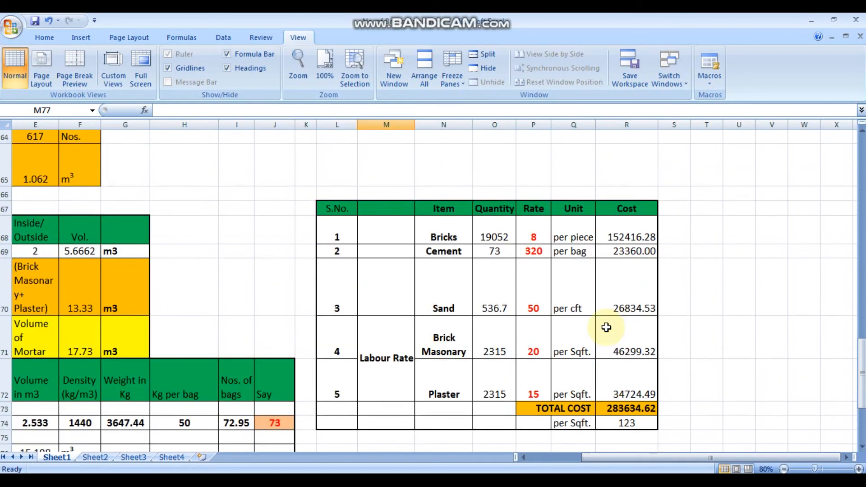
{"action": "scroll", "coordinate": [606, 328], "scroll_direction": "up", "scroll_amount": 3}
{"action": "scroll", "coordinate": [605, 336], "scroll_direction": "up", "scroll_amount": 3}
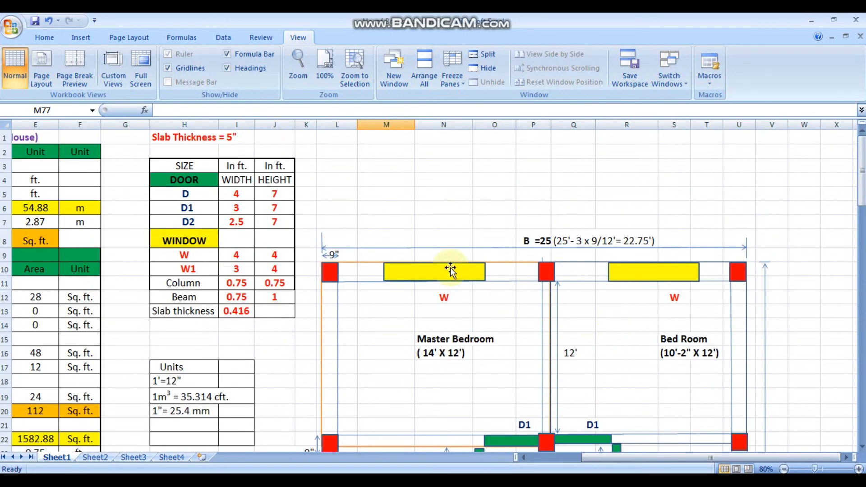
{"action": "scroll", "coordinate": [585, 320], "scroll_direction": "down", "scroll_amount": 3}
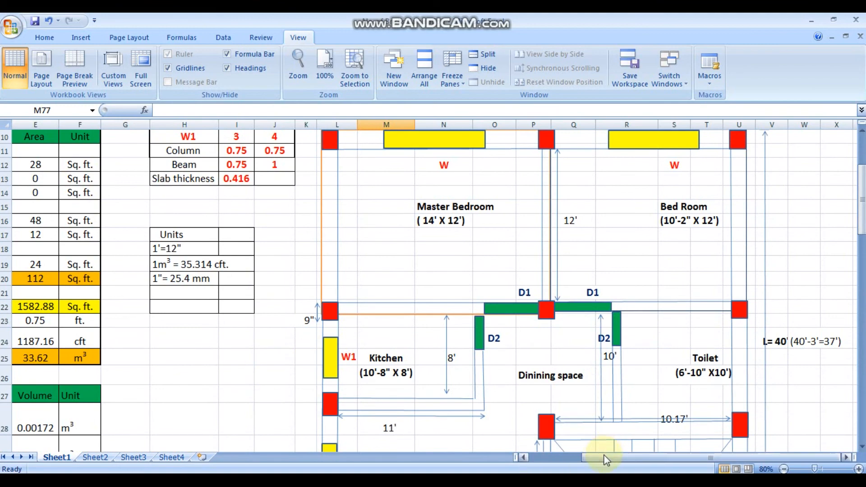
{"action": "left_click_drag", "start_coordinate": [600, 456], "coordinate": [538, 456]}
{"action": "scroll", "coordinate": [20, 391], "scroll_direction": "up", "scroll_amount": 3}
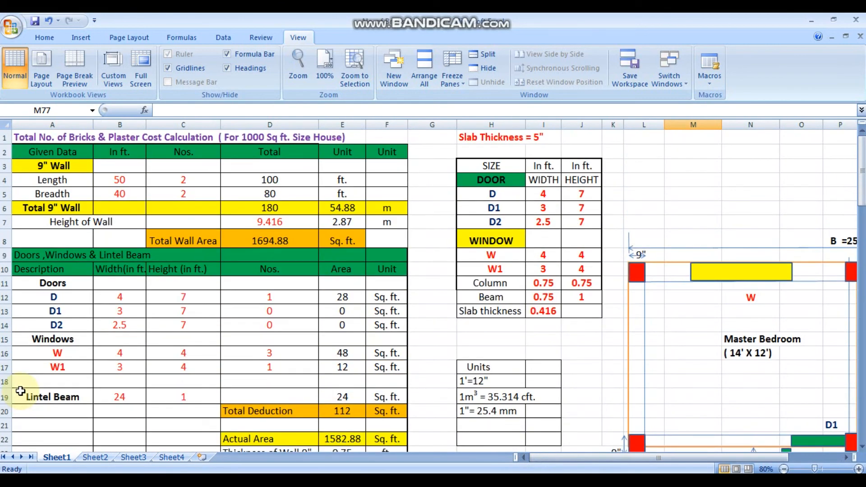
{"action": "scroll", "coordinate": [21, 391], "scroll_direction": "down", "scroll_amount": 1}
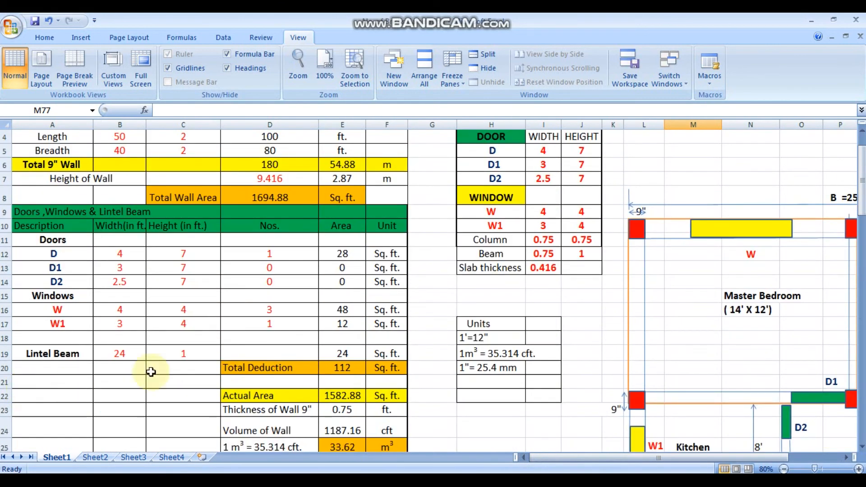
{"action": "scroll", "coordinate": [167, 343], "scroll_direction": "up", "scroll_amount": 1}
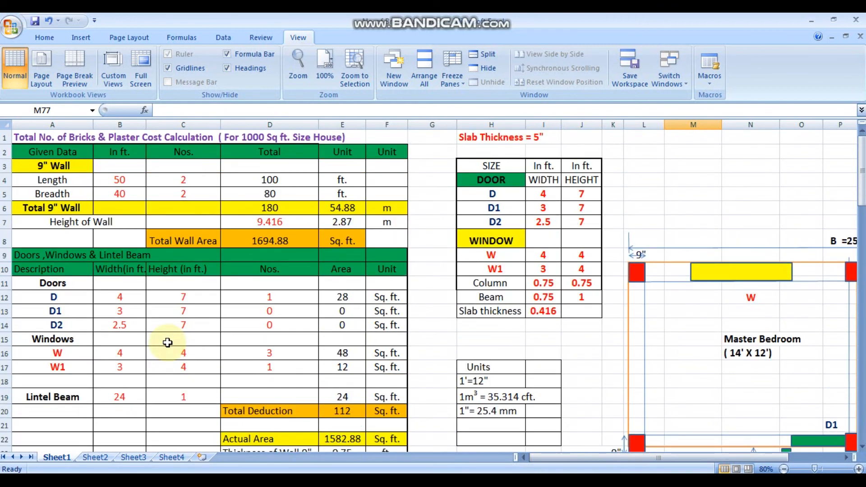